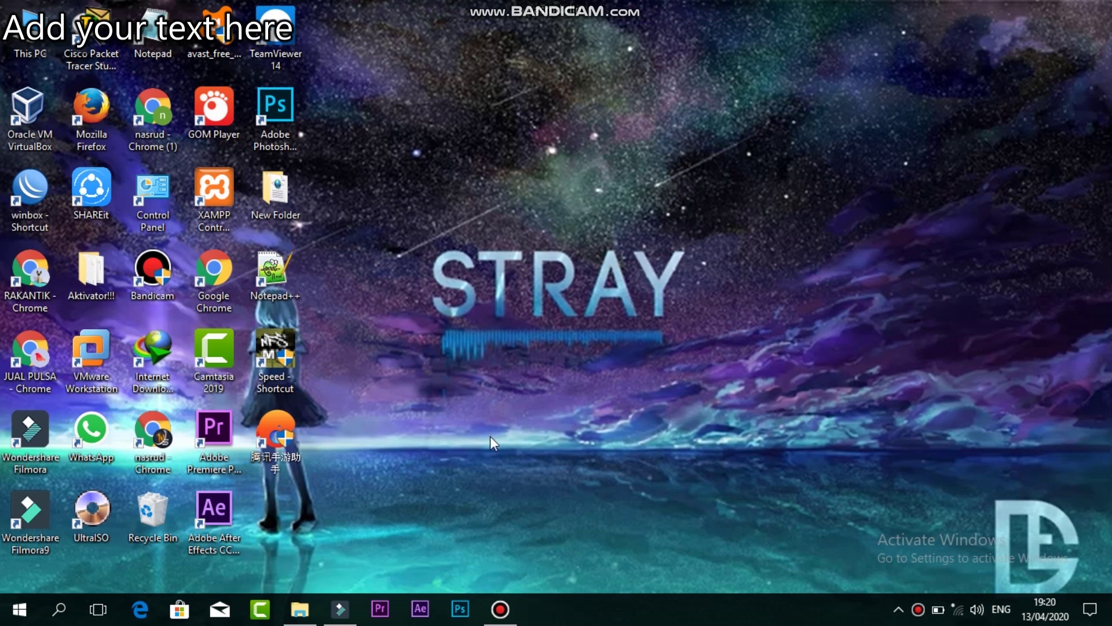
Bring up the Filmora editor and scrub the timeline to preview the drone and runner clips.
{"action": "left_click", "coordinate": [340, 609]}
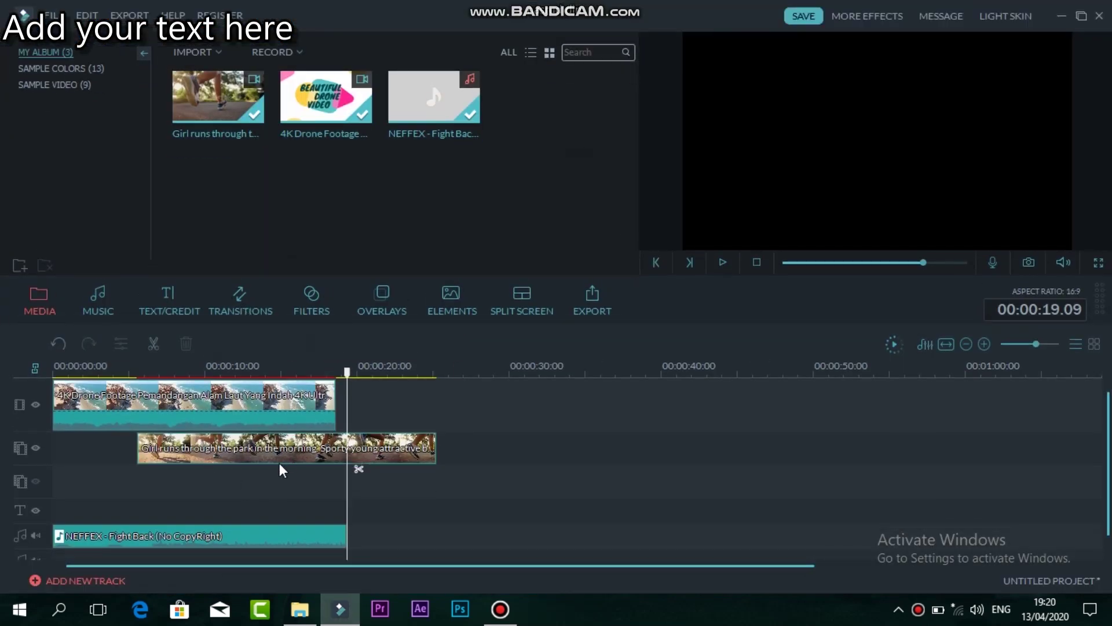
{"action": "left_click_drag", "start_coordinate": [280, 463], "coordinate": [295, 452]}
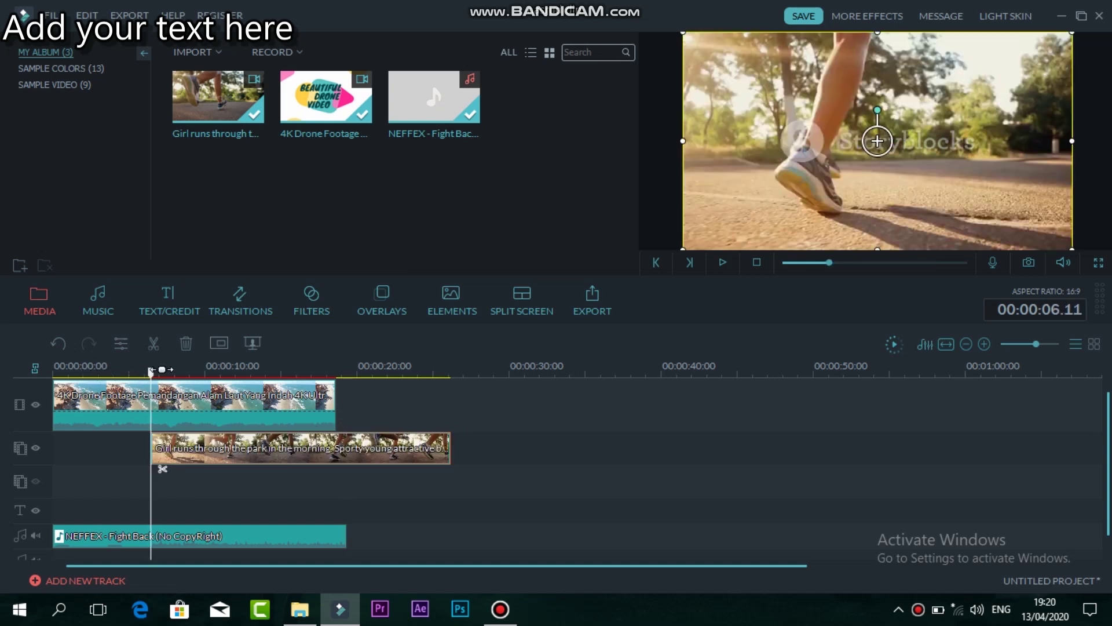
{"action": "left_click_drag", "start_coordinate": [152, 374], "coordinate": [119, 373]}
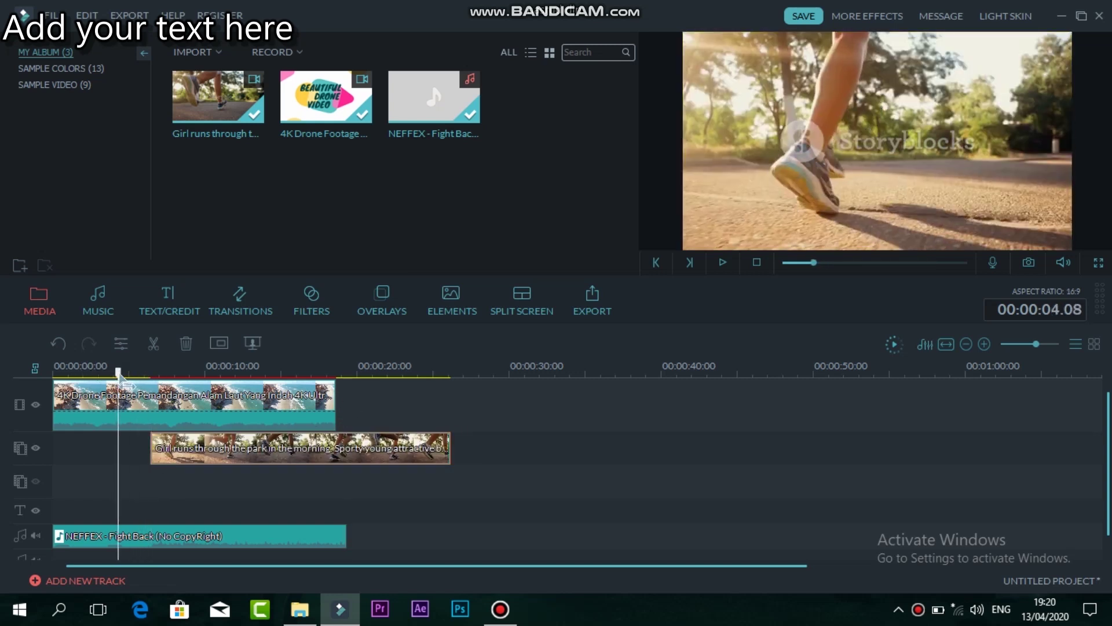
{"action": "left_click_drag", "start_coordinate": [224, 373], "coordinate": [104, 373]}
{"action": "left_click", "coordinate": [220, 374]}
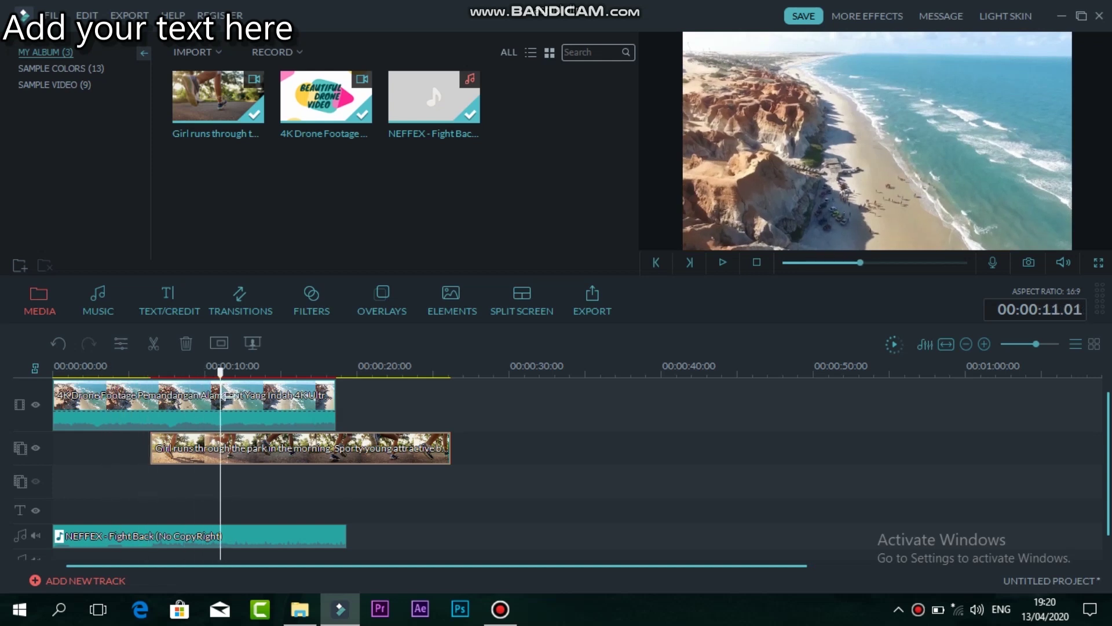
Move the runner clip to the start of the second track, repositioning the drone clip.
{"action": "left_click", "coordinate": [195, 438]}
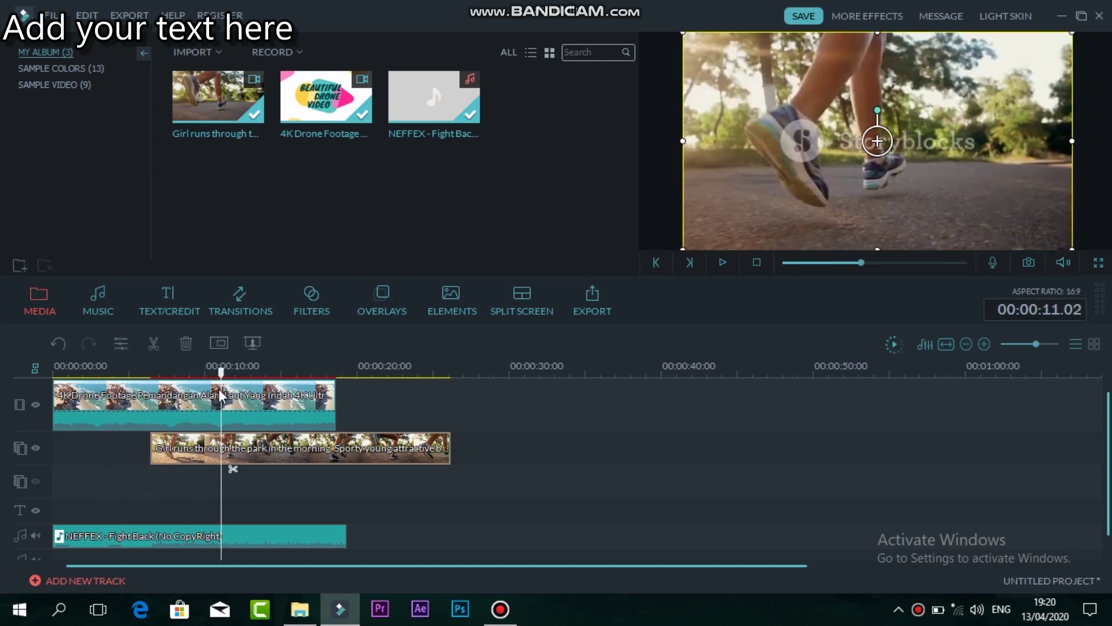
{"action": "left_click_drag", "start_coordinate": [222, 374], "coordinate": [41, 376]}
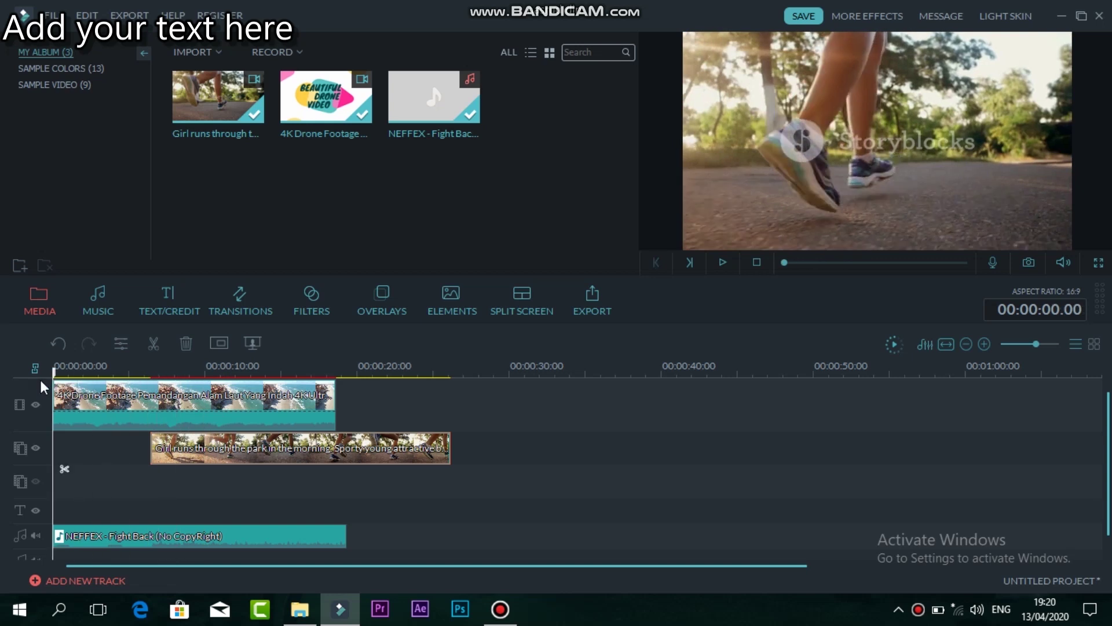
{"action": "left_click_drag", "start_coordinate": [108, 401], "coordinate": [197, 399]}
{"action": "left_click_drag", "start_coordinate": [210, 449], "coordinate": [114, 450]}
Push the drone clip on track 3 to start around 17 seconds, preview, and select the Black clip.
{"action": "mouse_move", "coordinate": [638, 17]}
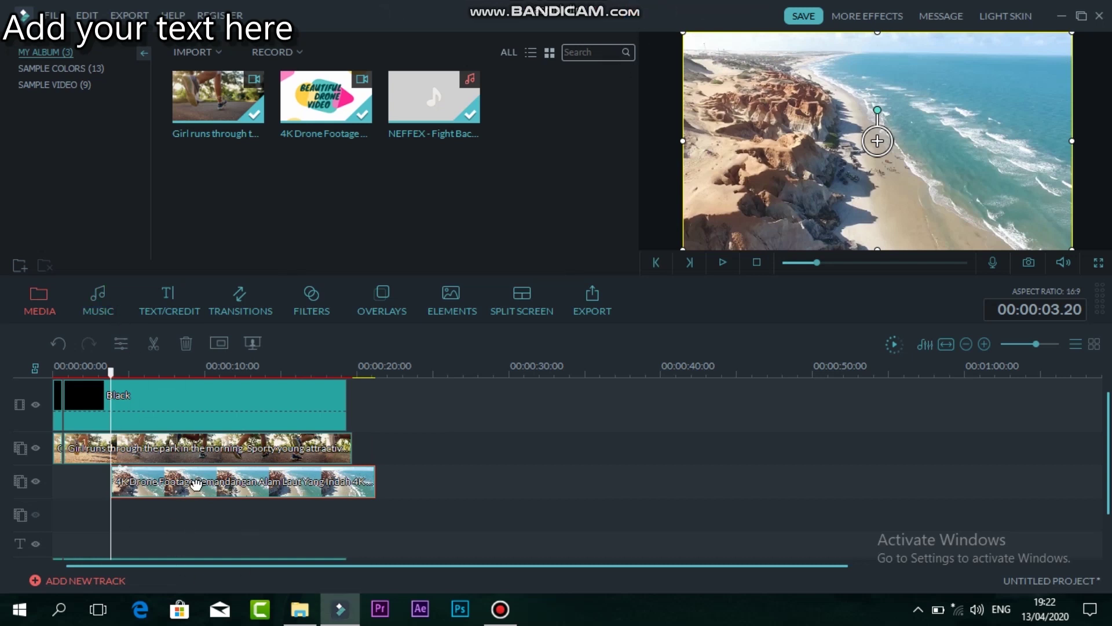
{"action": "left_click_drag", "start_coordinate": [224, 482], "coordinate": [341, 358]}
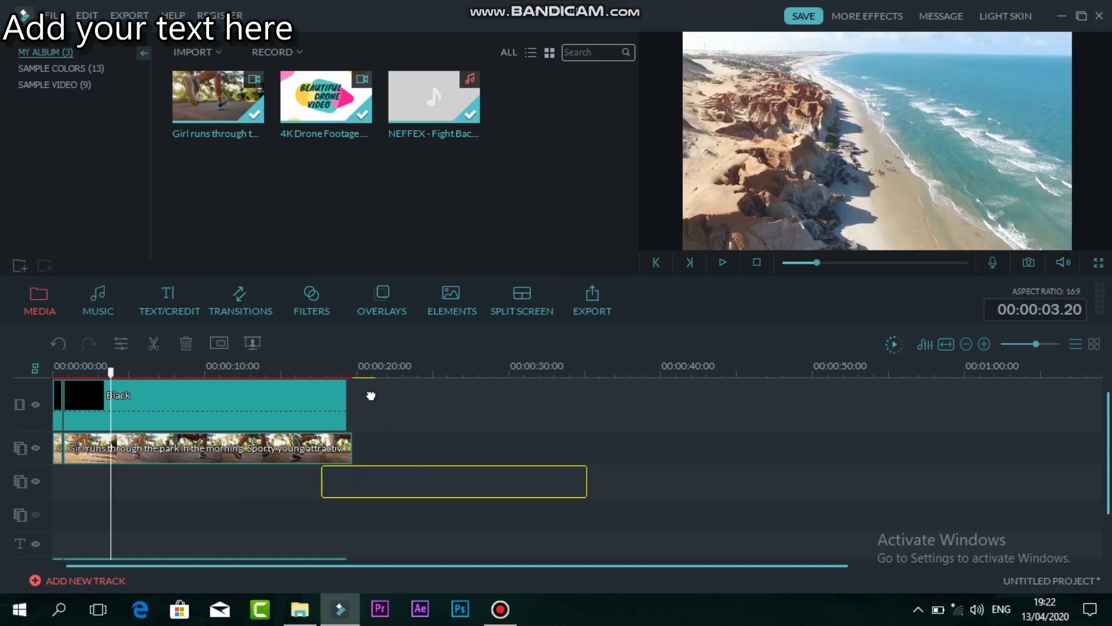
{"action": "left_click_drag", "start_coordinate": [322, 377], "coordinate": [193, 388]}
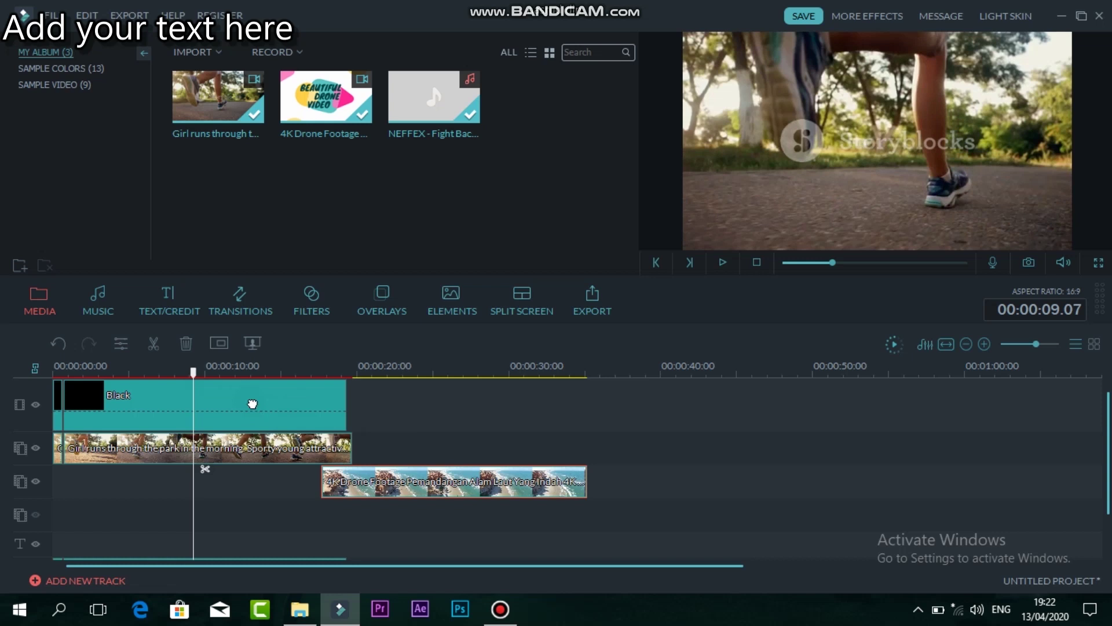
{"action": "left_click", "coordinate": [252, 404]}
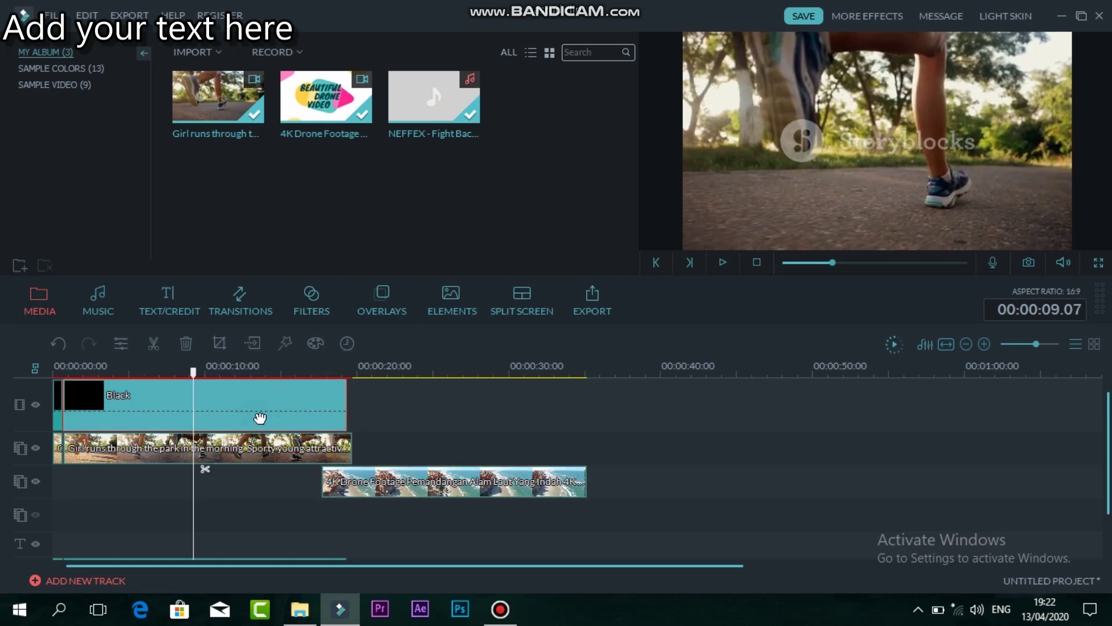
Add the Black color clip from Sample Colors and move the drone clip near the start.
{"action": "left_click", "coordinate": [61, 69]}
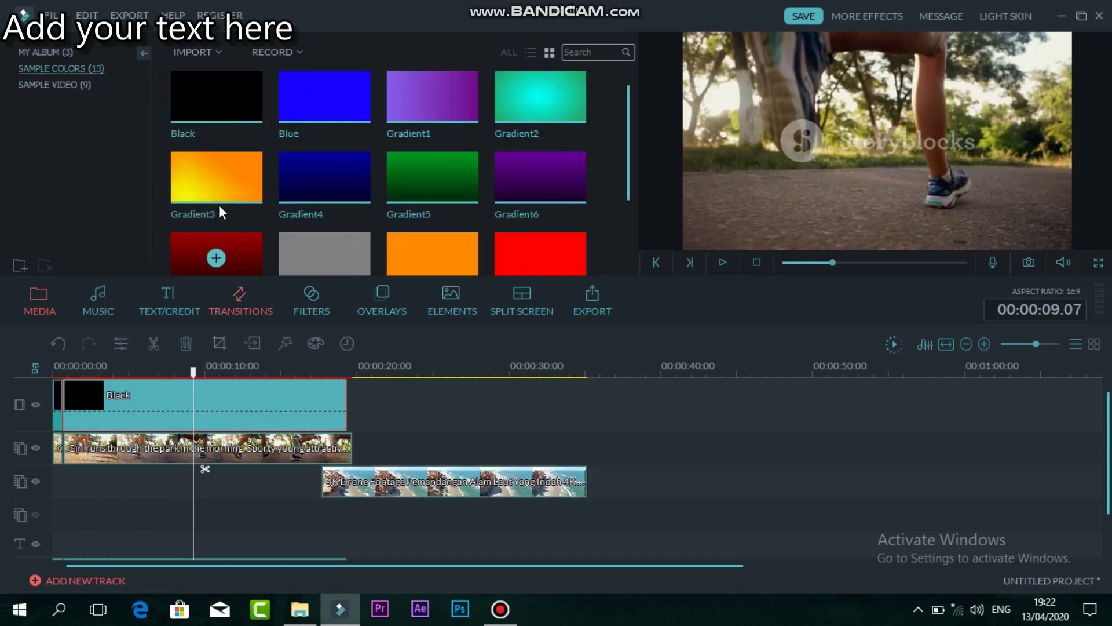
{"action": "left_click_drag", "start_coordinate": [237, 99], "coordinate": [373, 402]}
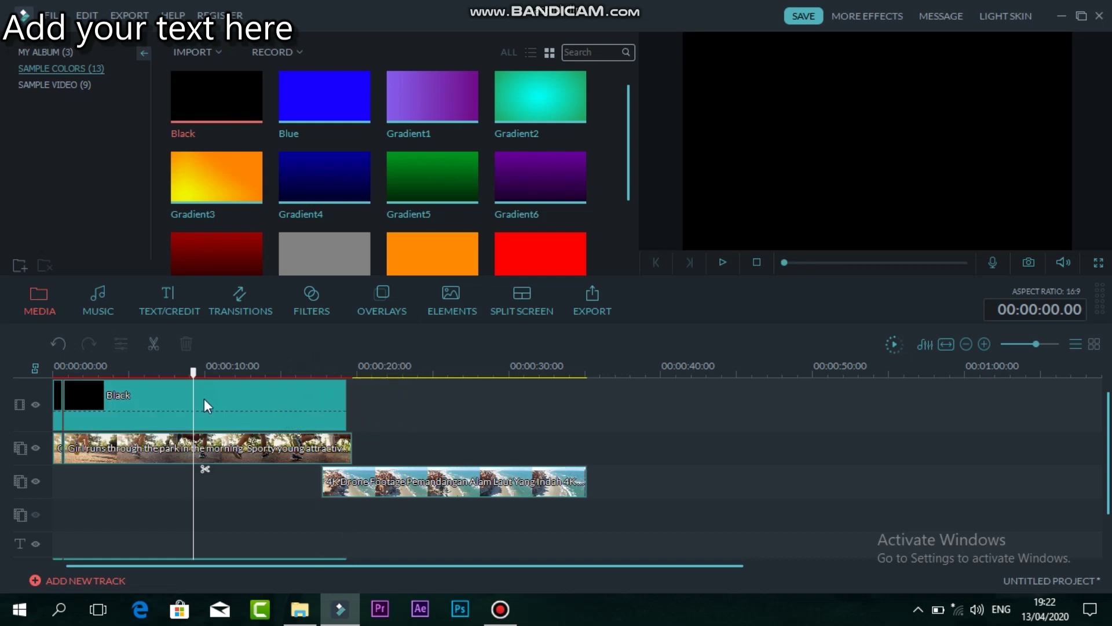
{"action": "left_click_drag", "start_coordinate": [348, 484], "coordinate": [98, 487]}
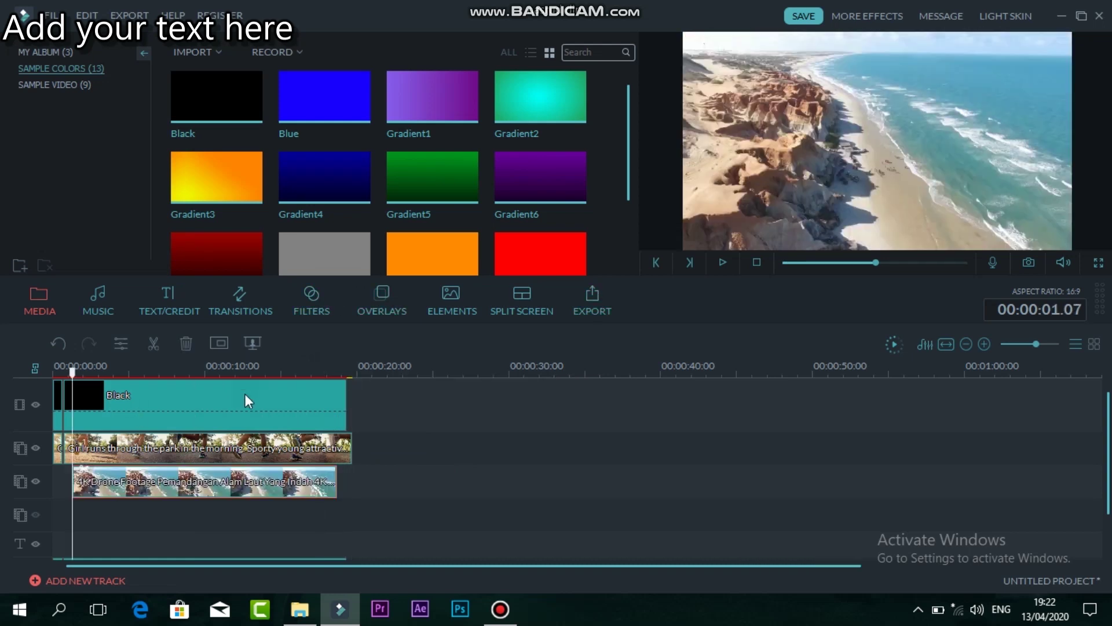
Play the timeline from the beginning to preview the arrangement.
{"action": "left_click_drag", "start_coordinate": [75, 373], "coordinate": [51, 370]}
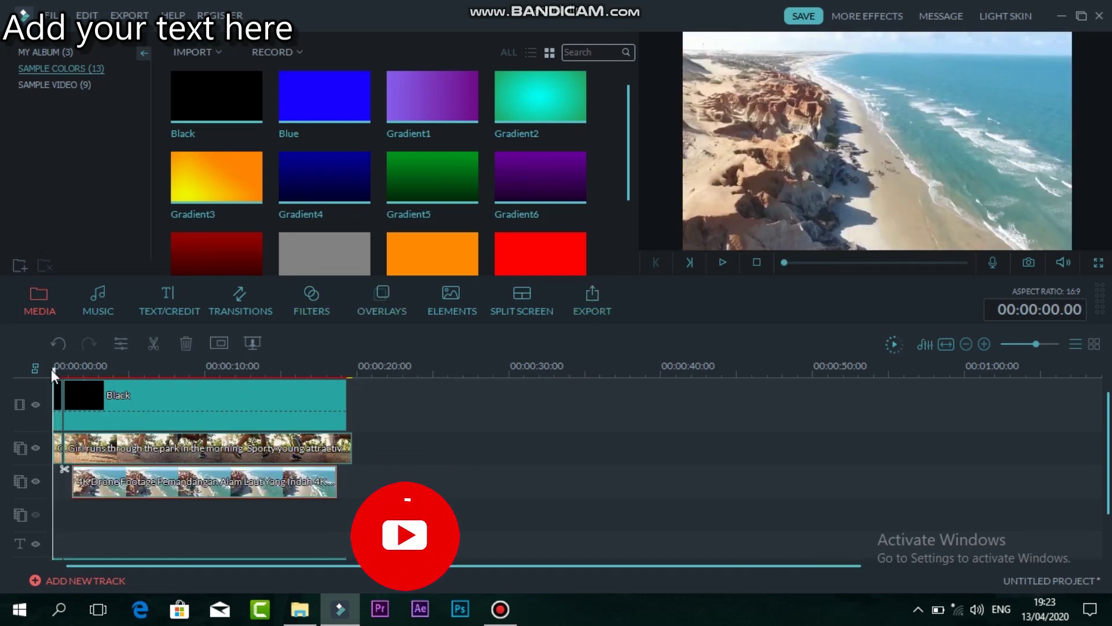
{"action": "key", "text": "space"}
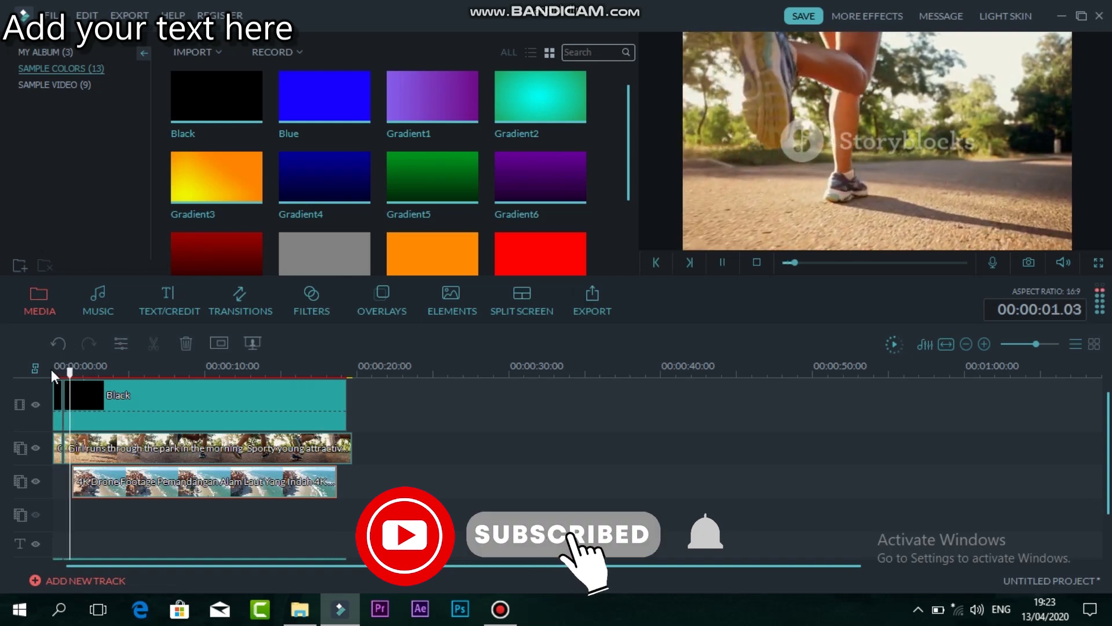
{"action": "key", "text": "space"}
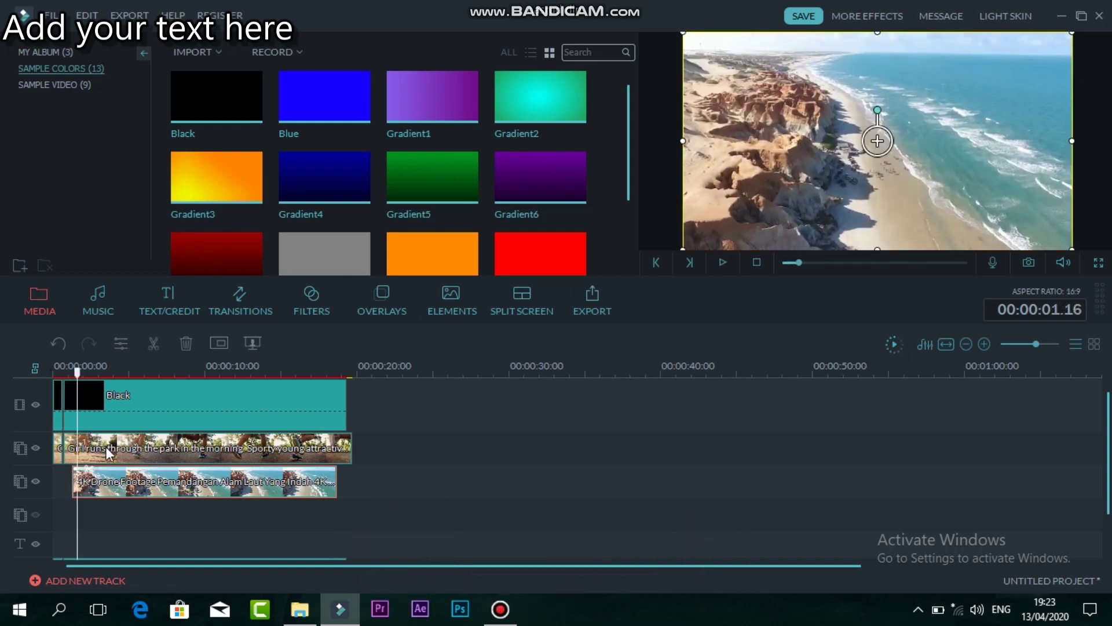
{"action": "left_click", "coordinate": [121, 343]}
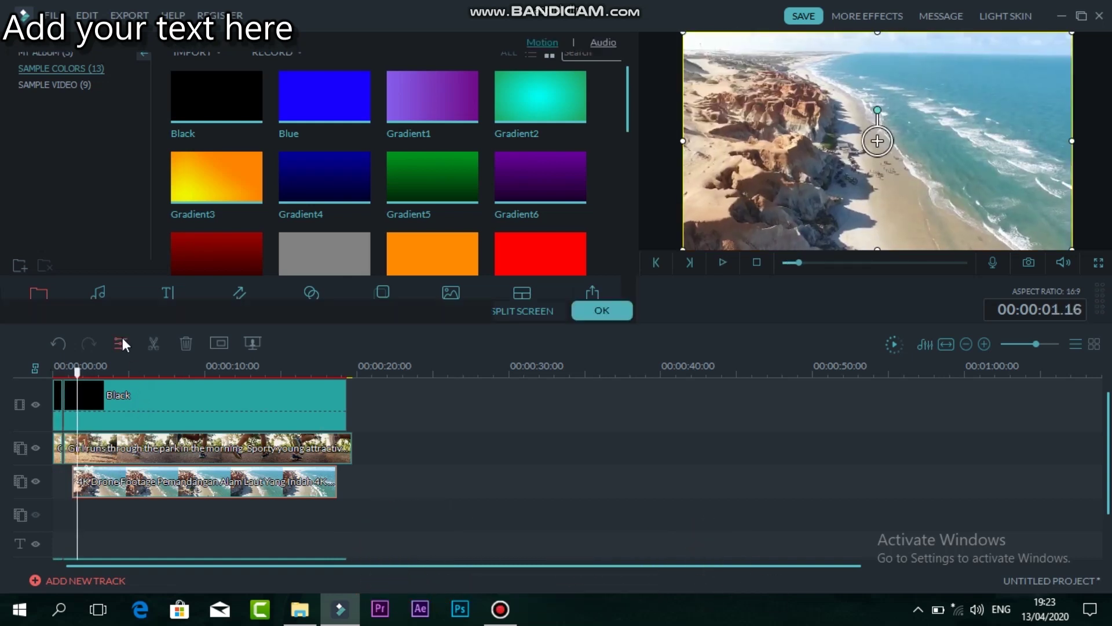
{"action": "left_click", "coordinate": [605, 46]}
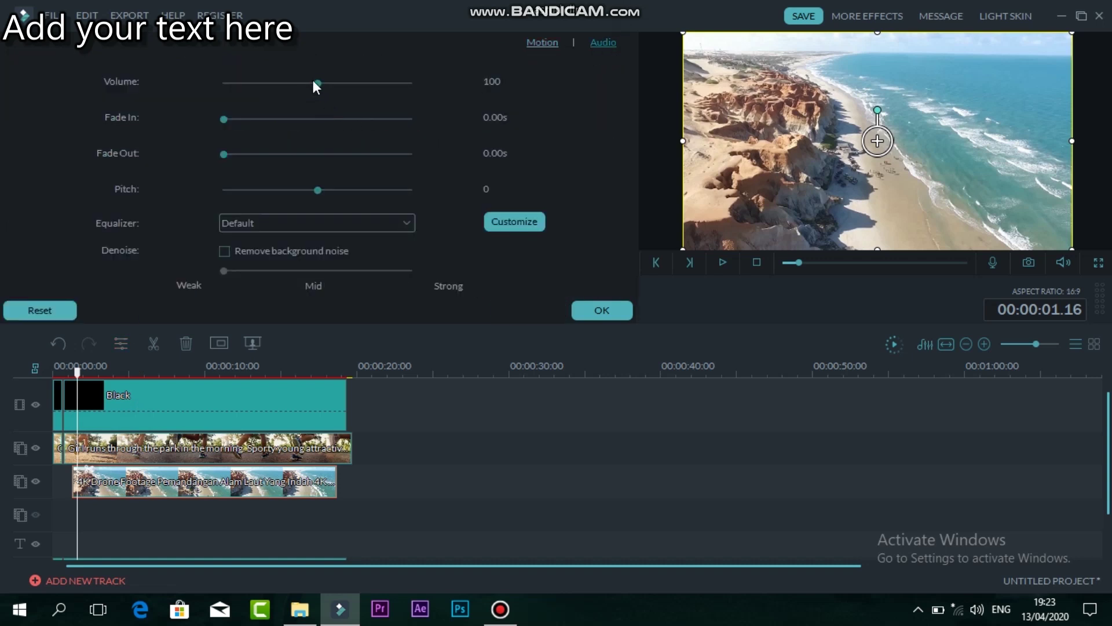
{"action": "left_click", "coordinate": [606, 311]}
{"action": "left_click", "coordinate": [47, 367]}
{"action": "key", "text": "space"}
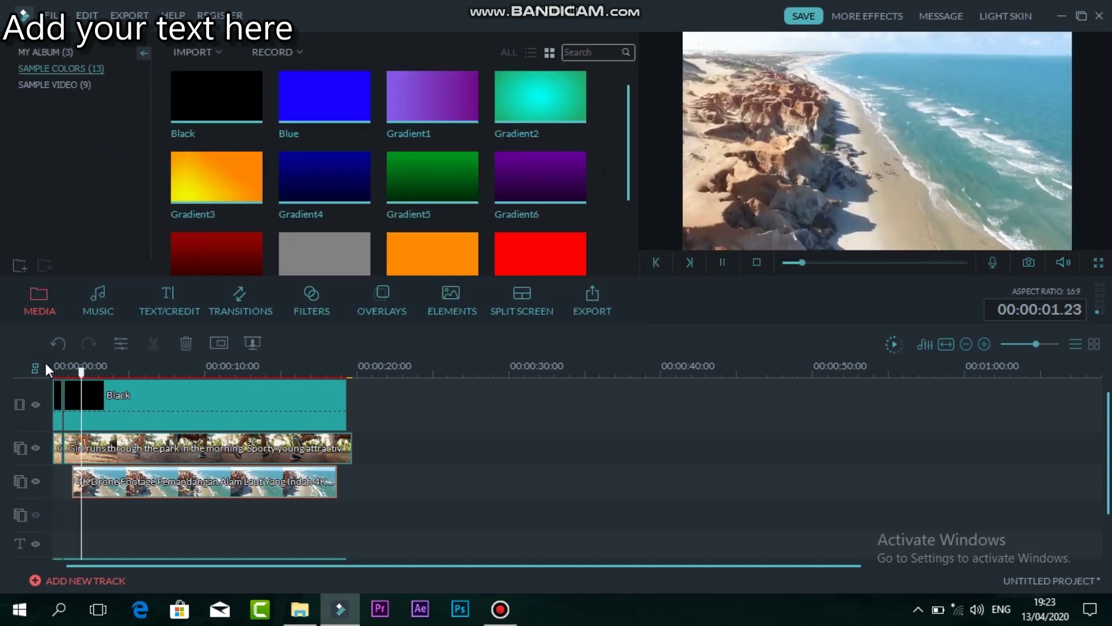
Shift the drone clip on track 3 to start at about 7 seconds and preview the opening.
{"action": "key", "text": "space"}
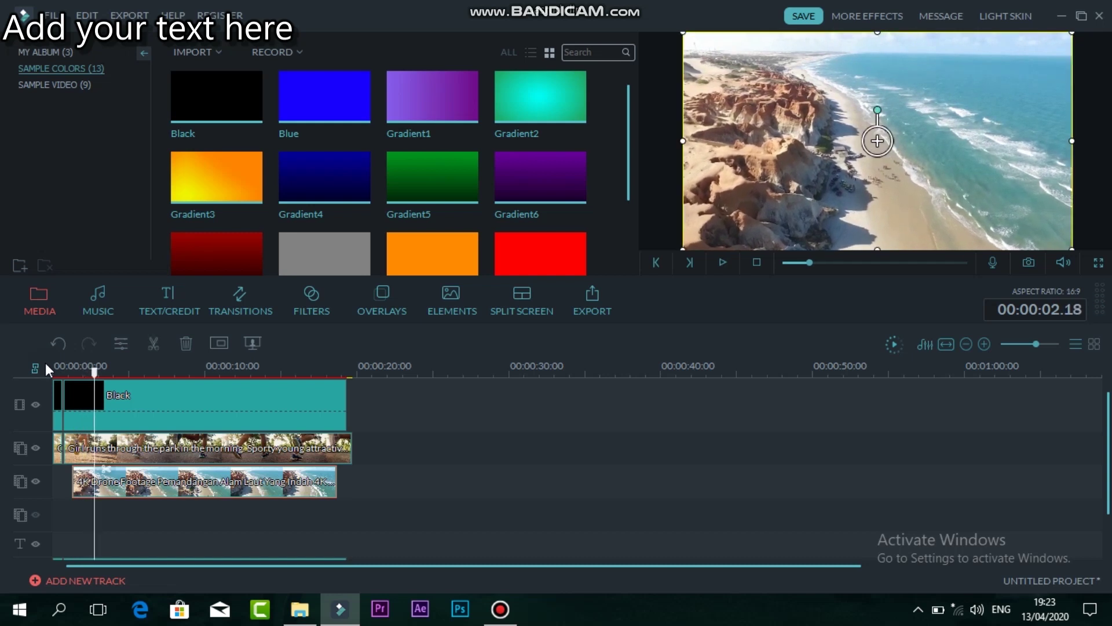
{"action": "mouse_move", "coordinate": [138, 485]}
{"action": "left_mouse_down"}
{"action": "mouse_move", "coordinate": [172, 485]}
{"action": "mouse_move", "coordinate": [161, 483]}
{"action": "left_mouse_up"}
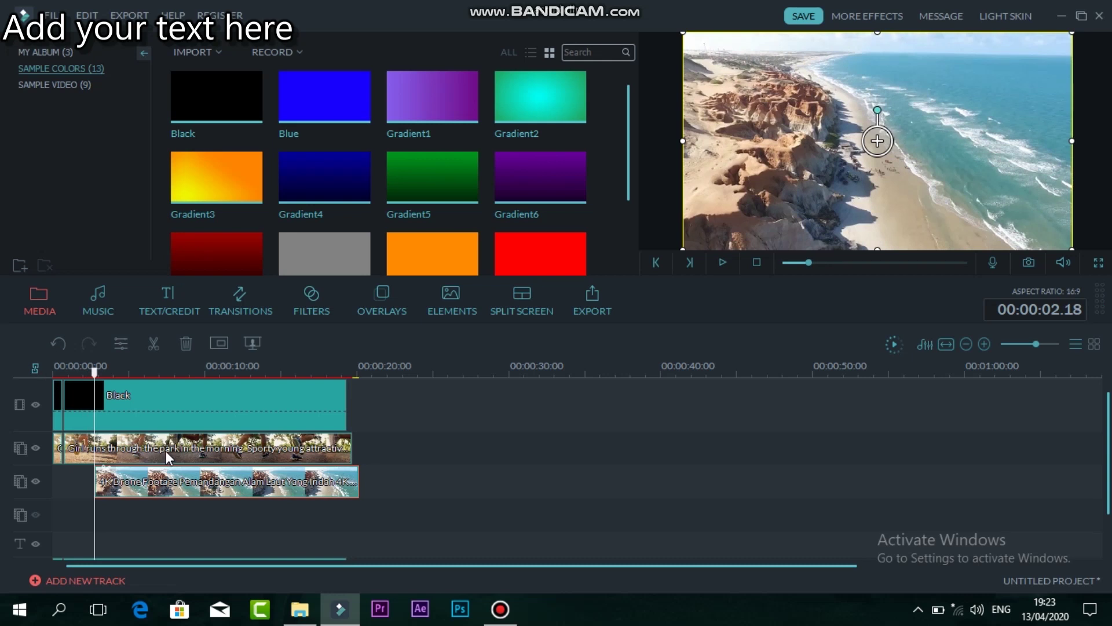
{"action": "left_click", "coordinate": [137, 453]}
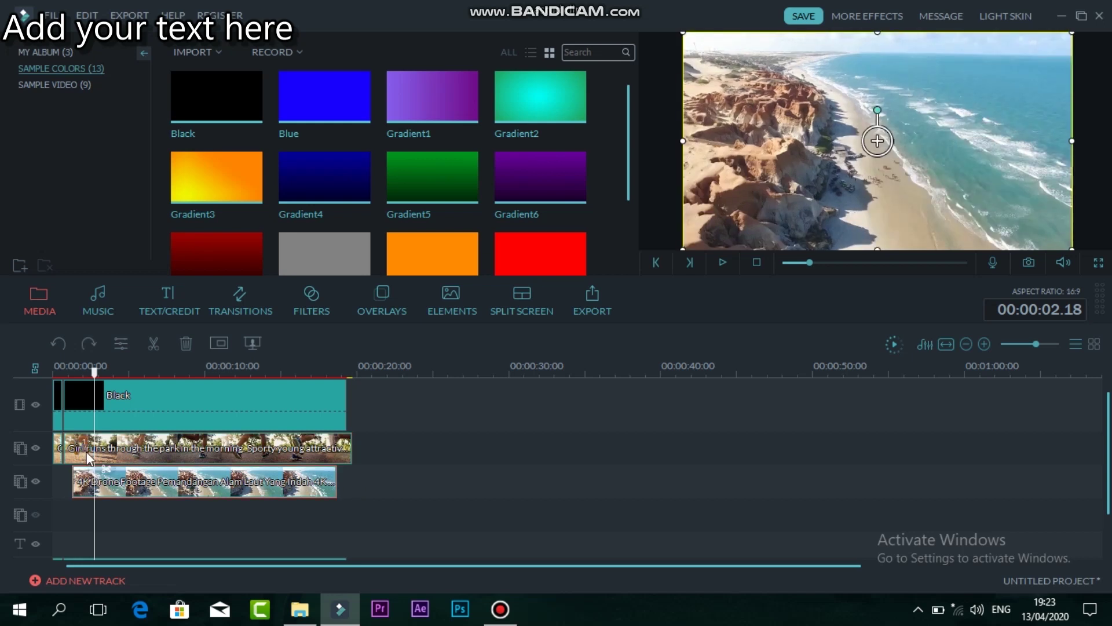
{"action": "left_click_drag", "start_coordinate": [106, 487], "coordinate": [194, 485]}
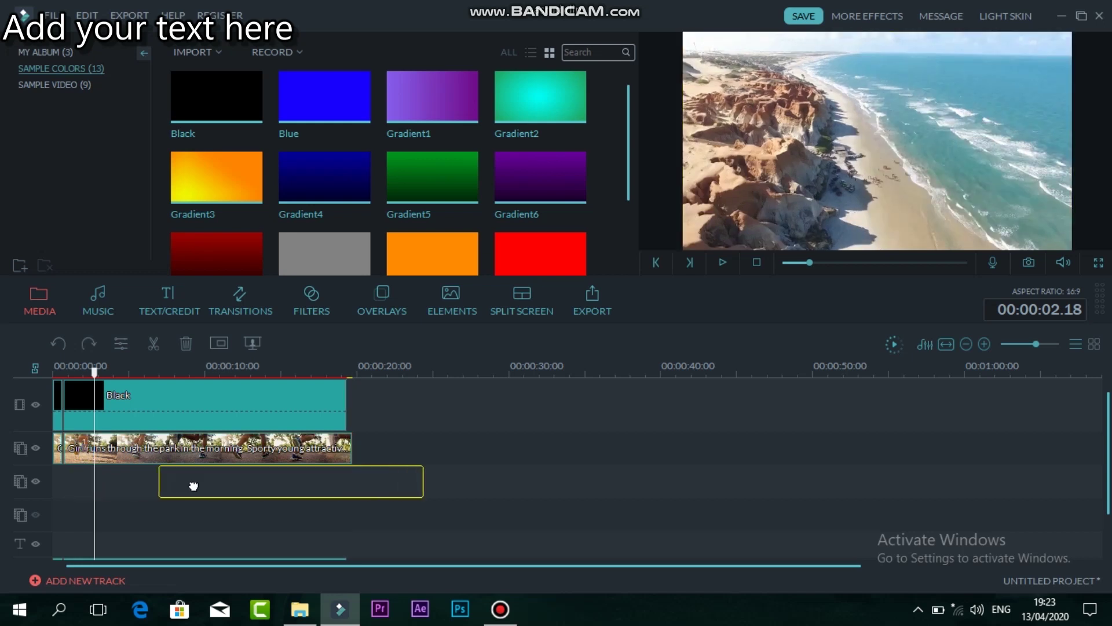
{"action": "left_click_drag", "start_coordinate": [104, 459], "coordinate": [93, 389]}
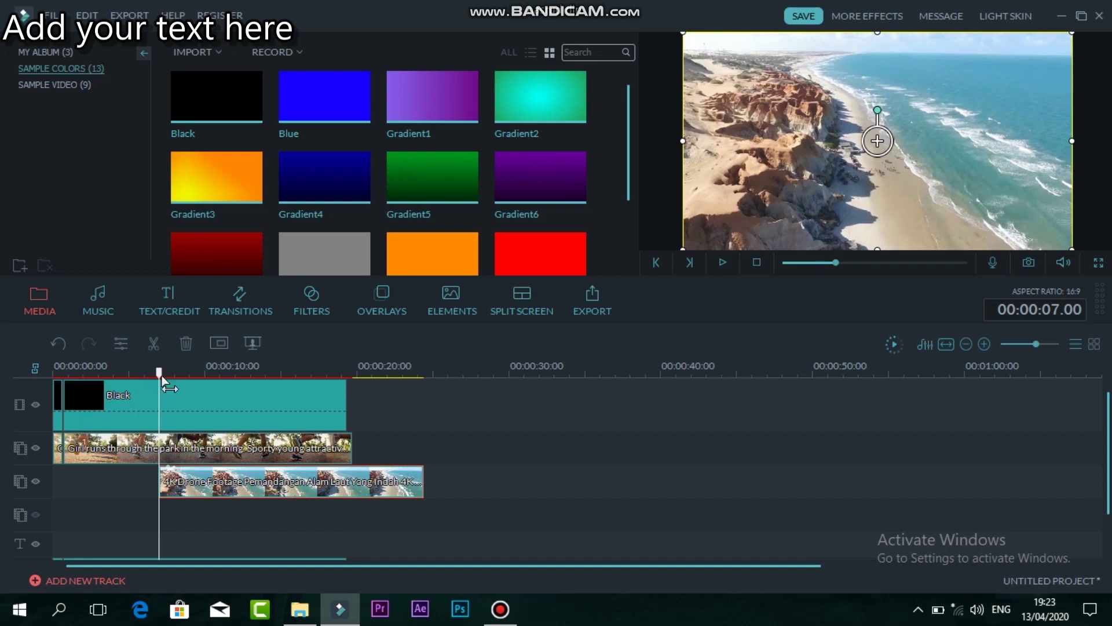
{"action": "left_click_drag", "start_coordinate": [158, 374], "coordinate": [51, 371]}
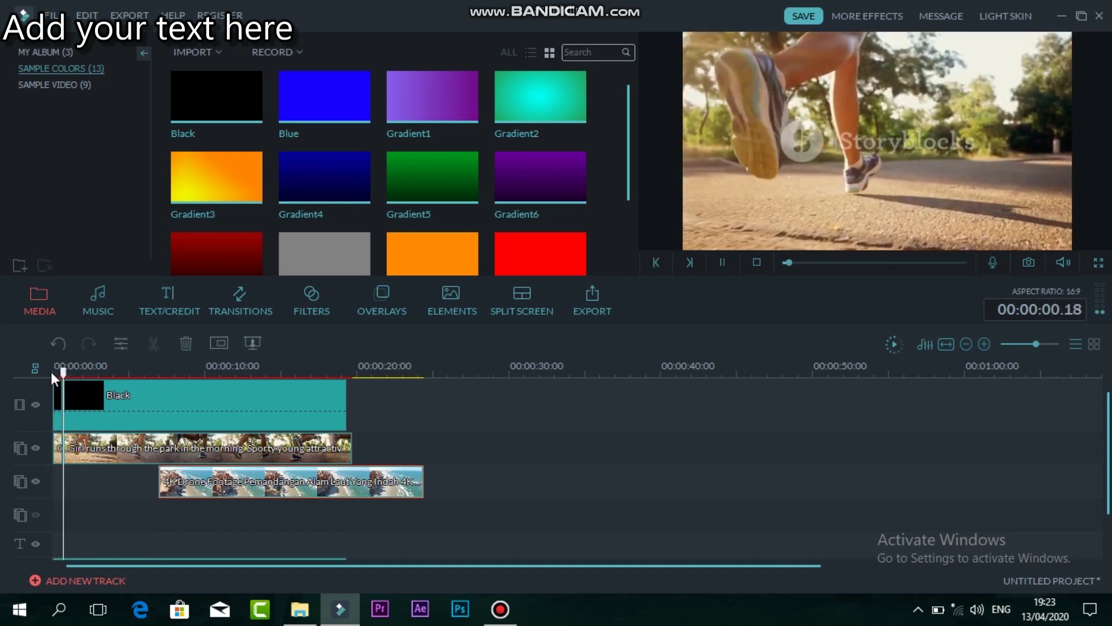
{"action": "left_click_drag", "start_coordinate": [80, 372], "coordinate": [42, 366]}
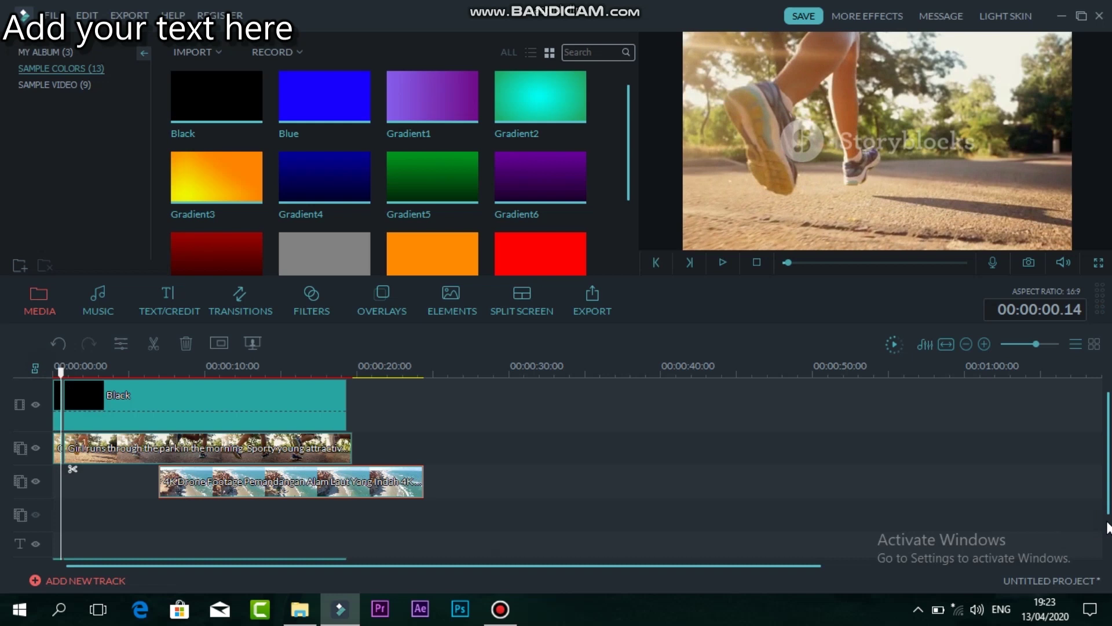
{"action": "left_click_drag", "start_coordinate": [1107, 495], "coordinate": [1109, 527]}
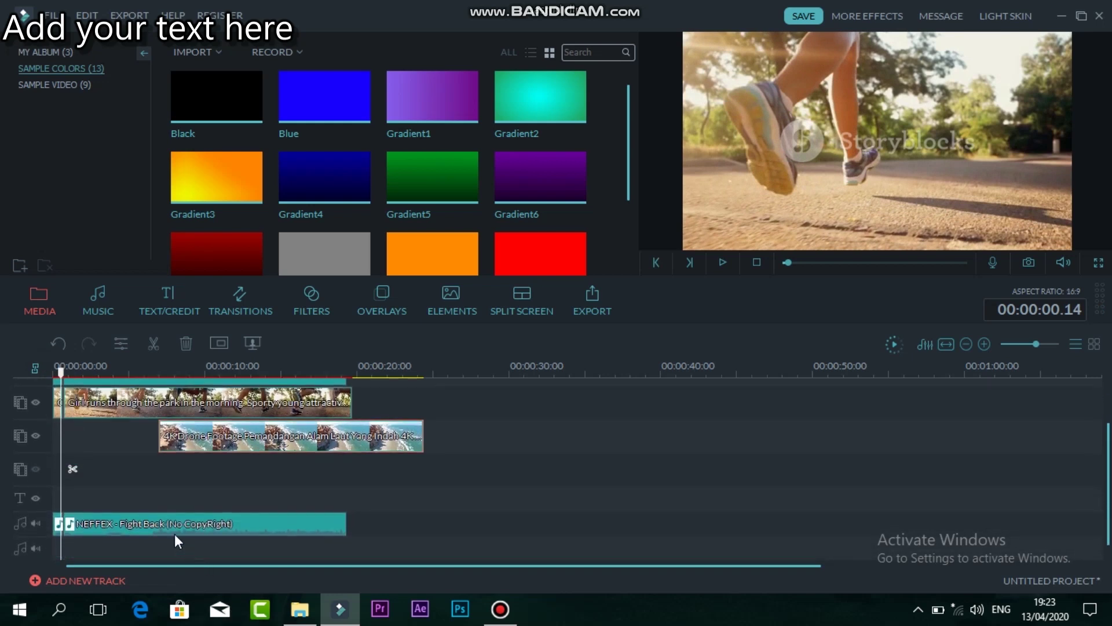
Preview the running shot and park the playhead at 00:00:03.21.
{"action": "left_click_drag", "start_coordinate": [1108, 497], "coordinate": [1106, 422]}
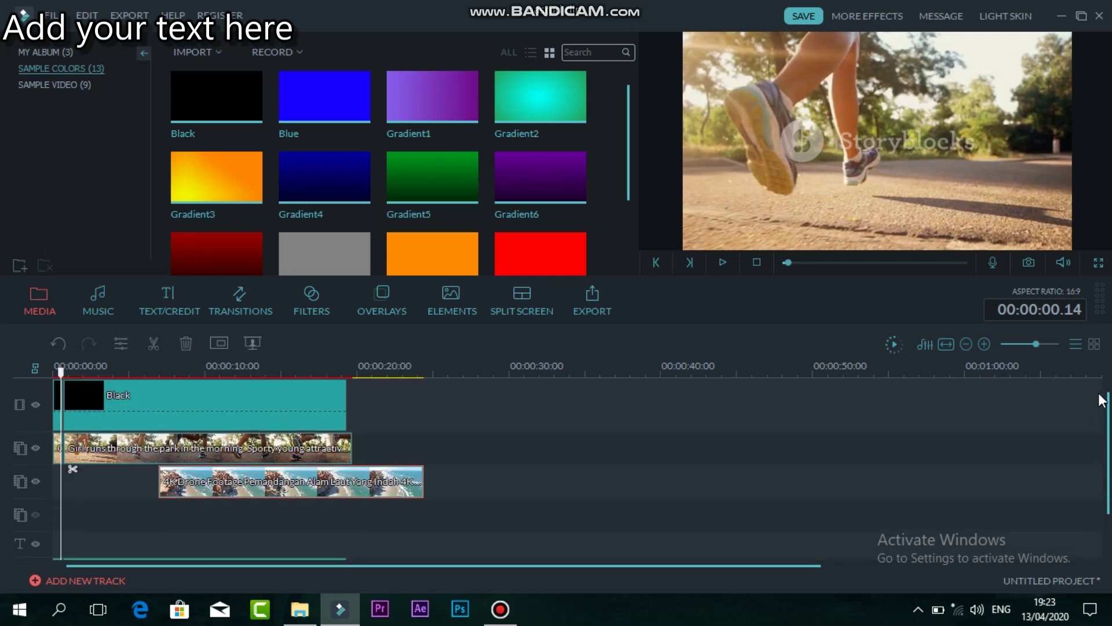
{"action": "left_click_drag", "start_coordinate": [61, 371], "coordinate": [44, 369]}
{"action": "key", "text": "space"}
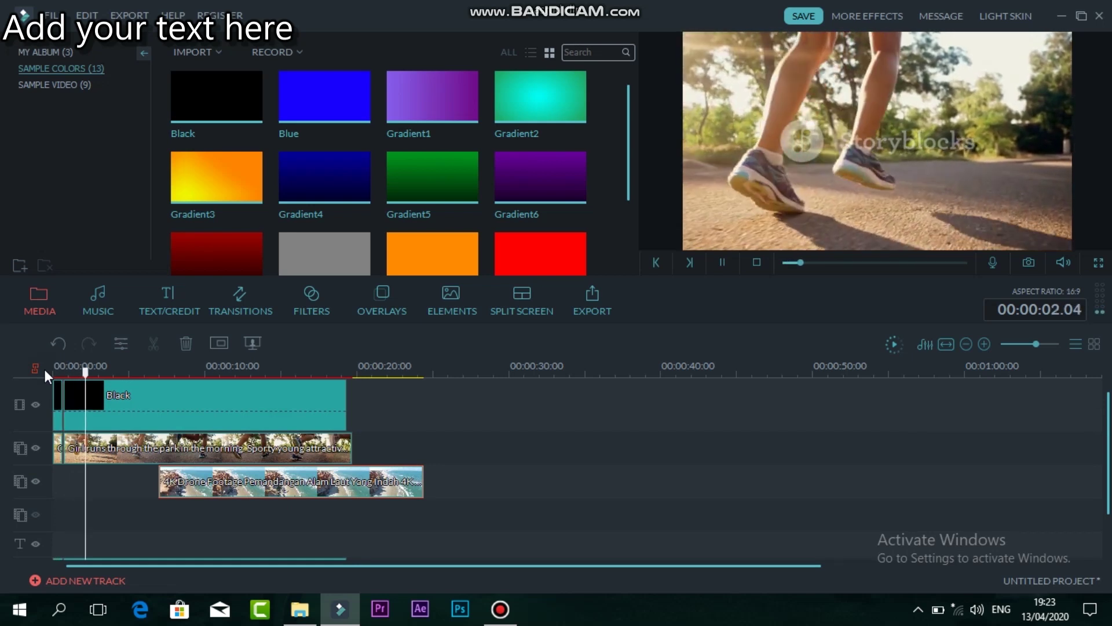
{"action": "key", "text": "space"}
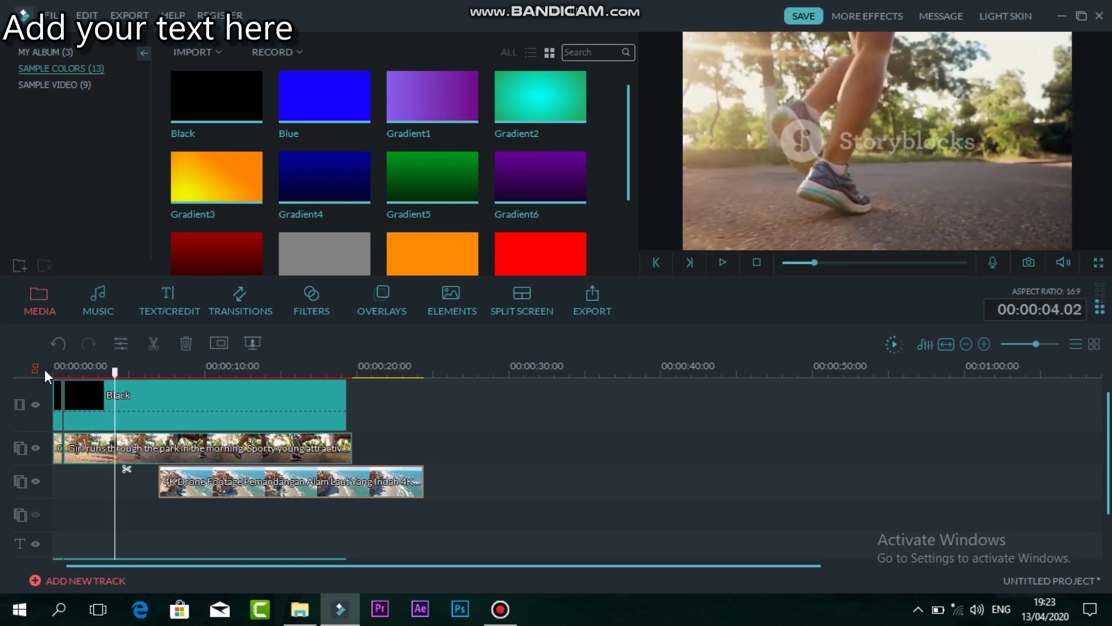
{"action": "left_click_drag", "start_coordinate": [115, 374], "coordinate": [103, 374]}
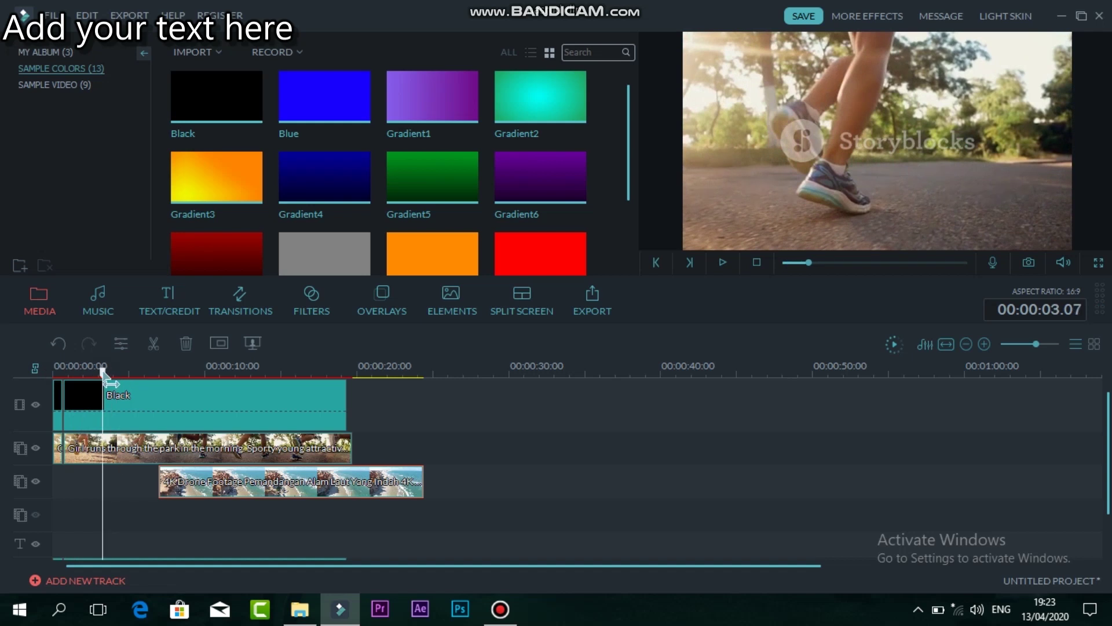
{"action": "key", "text": "Right"}
{"action": "key", "text": "Right"}
{"action": "key", "text": "Right"}
{"action": "key", "text": "Right"}
{"action": "key", "text": "Right"}
{"action": "key", "text": "Right"}
{"action": "key", "text": "Right"}
Split only the running clip at about 3.2 seconds and push its remainder later.
{"action": "left_click", "coordinate": [120, 468]}
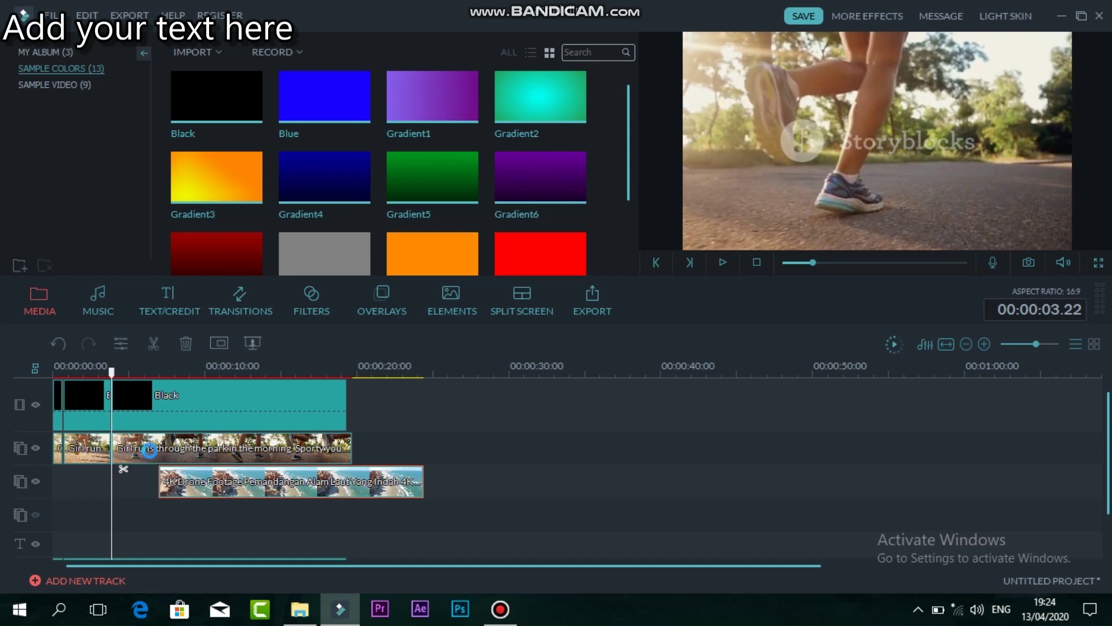
{"action": "key", "text": "ctrl+z"}
{"action": "left_click", "coordinate": [148, 453]}
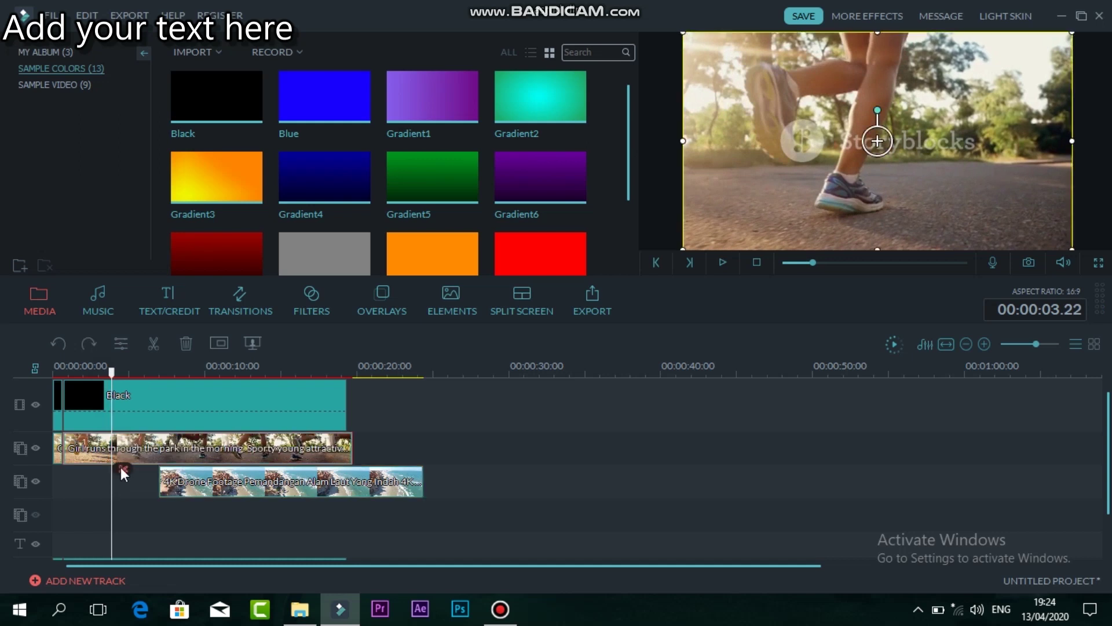
{"action": "left_click", "coordinate": [122, 468]}
{"action": "mouse_move", "coordinate": [176, 453]}
{"action": "left_mouse_down"}
{"action": "mouse_move", "coordinate": [260, 450]}
{"action": "mouse_move", "coordinate": [168, 482]}
{"action": "left_mouse_up"}
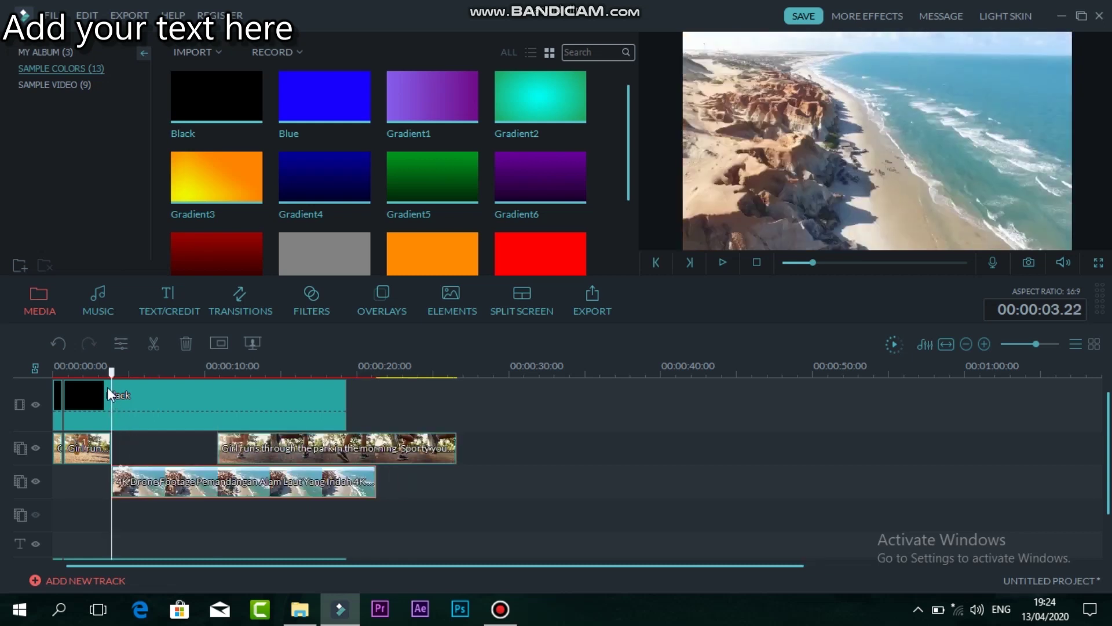
Line the drone clip up with the cut and replay the edit from the beginning.
{"action": "left_click_drag", "start_coordinate": [112, 371], "coordinate": [100, 374]}
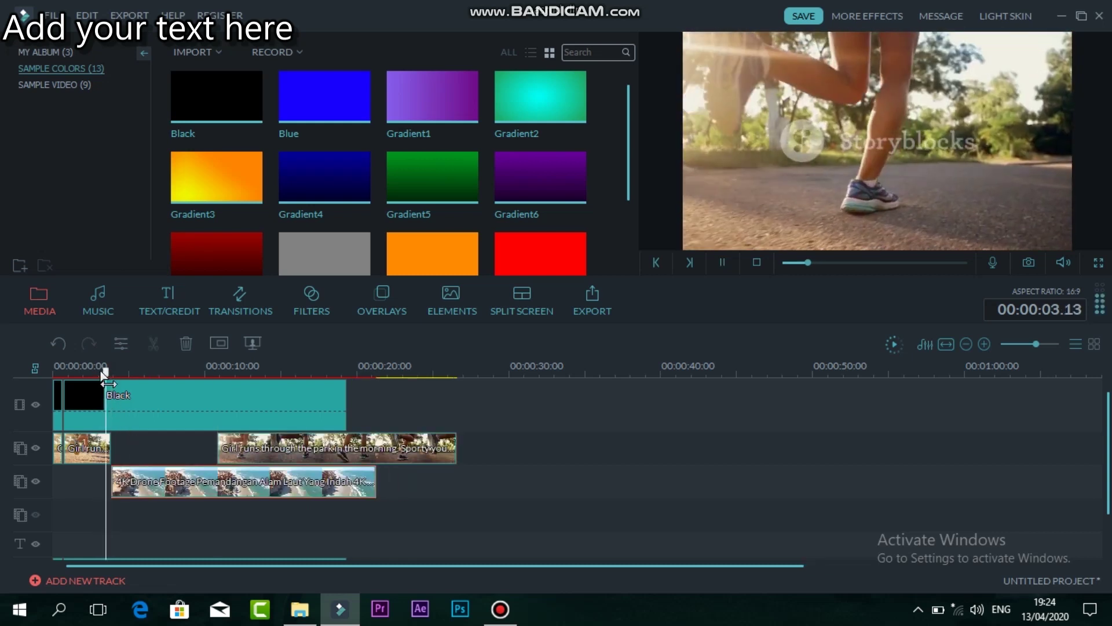
{"action": "key", "text": "space"}
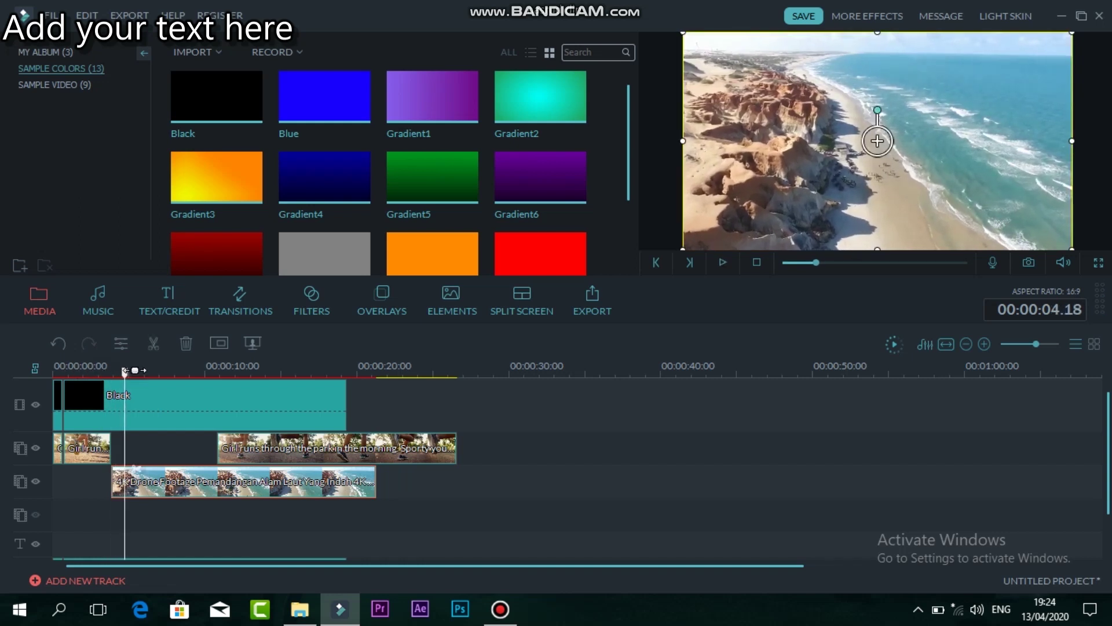
{"action": "left_click_drag", "start_coordinate": [125, 375], "coordinate": [44, 368]}
{"action": "key", "text": "space"}
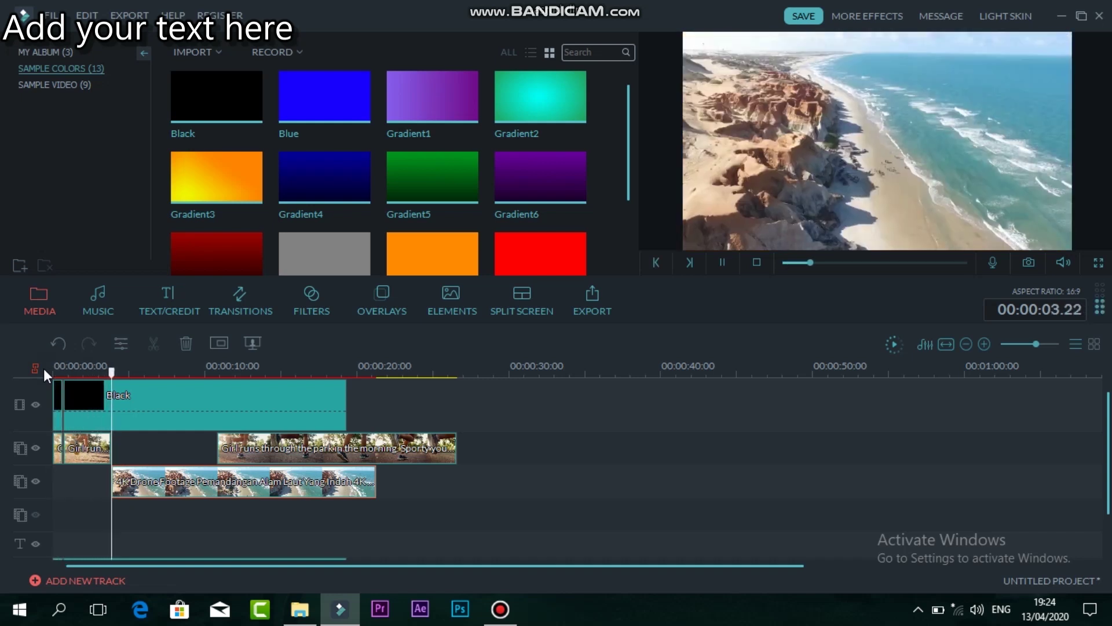
Move the drone clip to the start and the running piece later, then play back.
{"action": "key", "text": "space"}
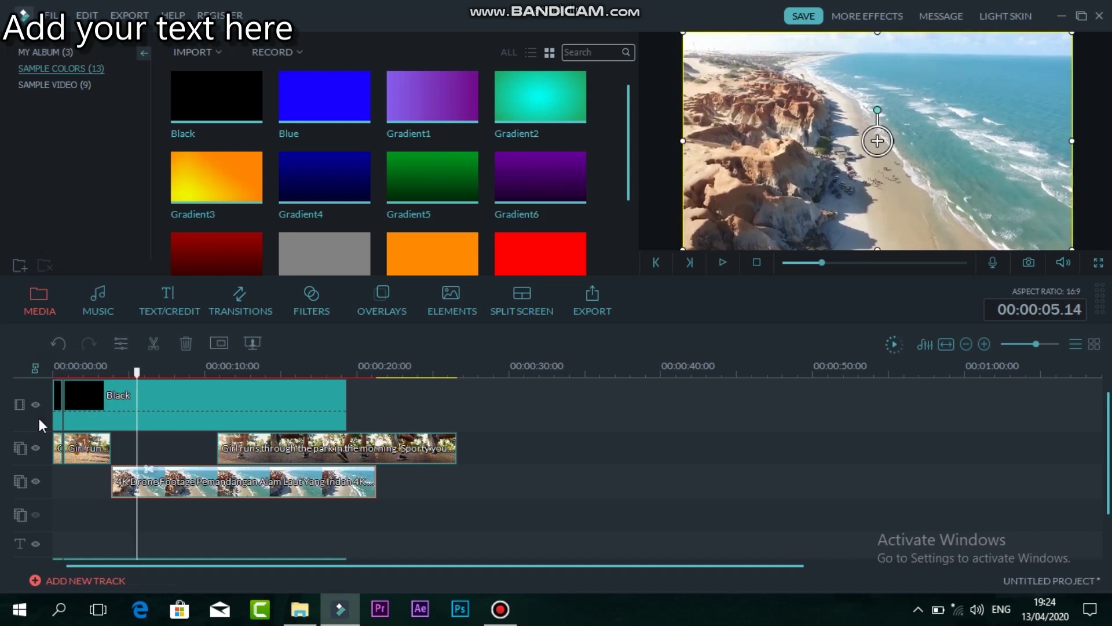
{"action": "left_click_drag", "start_coordinate": [81, 449], "coordinate": [114, 450]}
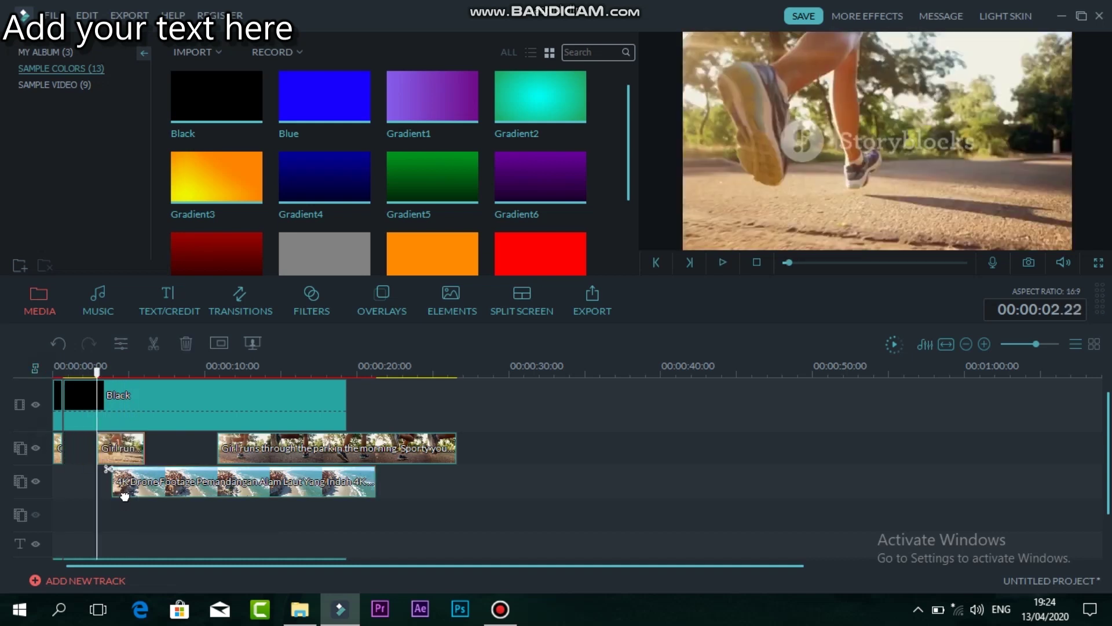
{"action": "left_click_drag", "start_coordinate": [125, 496], "coordinate": [76, 495]}
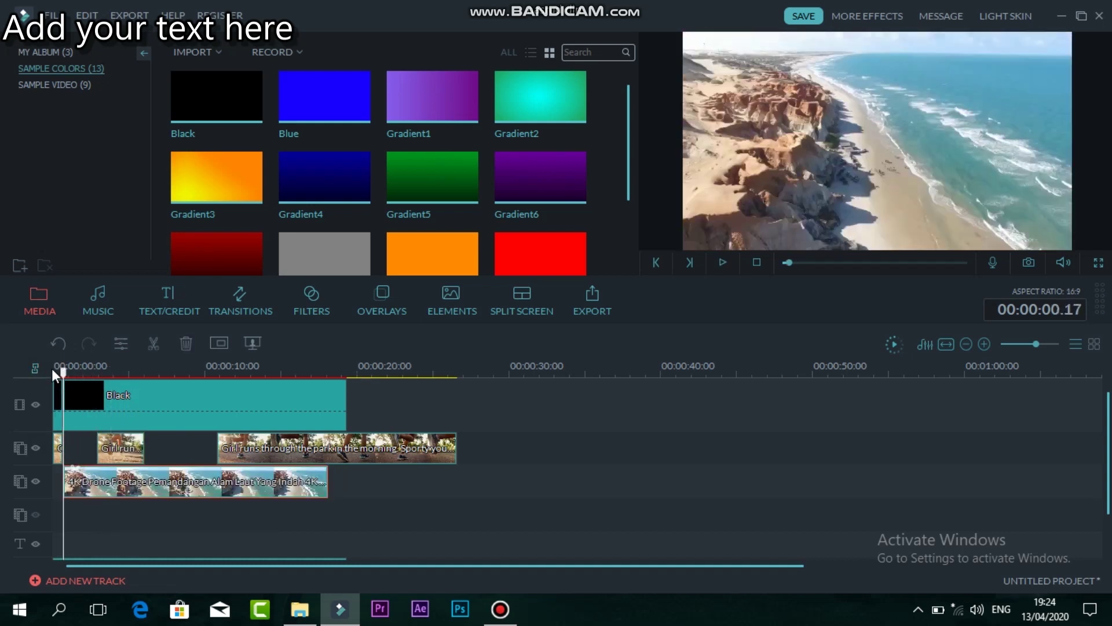
{"action": "key", "text": "Left"}
{"action": "key", "text": "Left"}
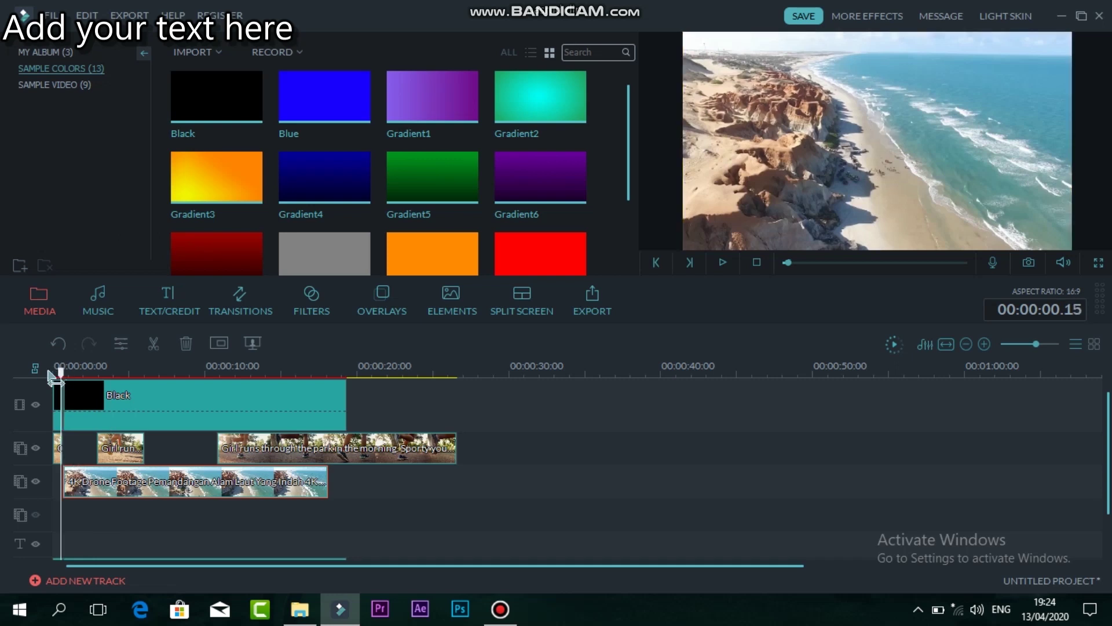
{"action": "key", "text": "space"}
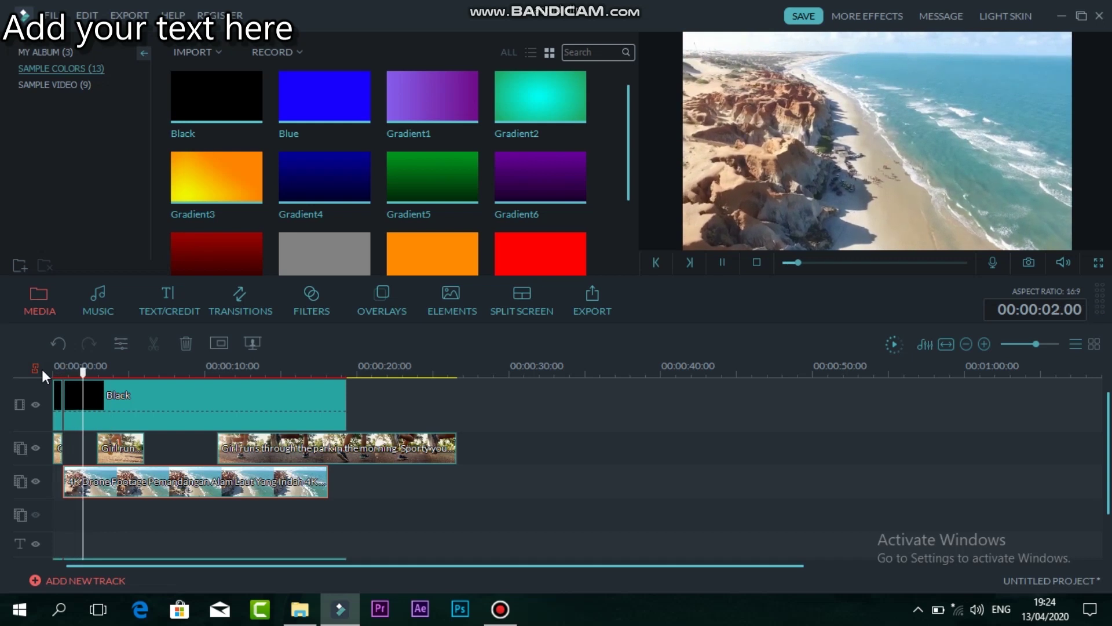
{"action": "key", "text": "space"}
Split the drone clip at 00:00:02.21, place its remainder after the running piece, and zoom in.
{"action": "left_click_drag", "start_coordinate": [108, 376], "coordinate": [100, 377]}
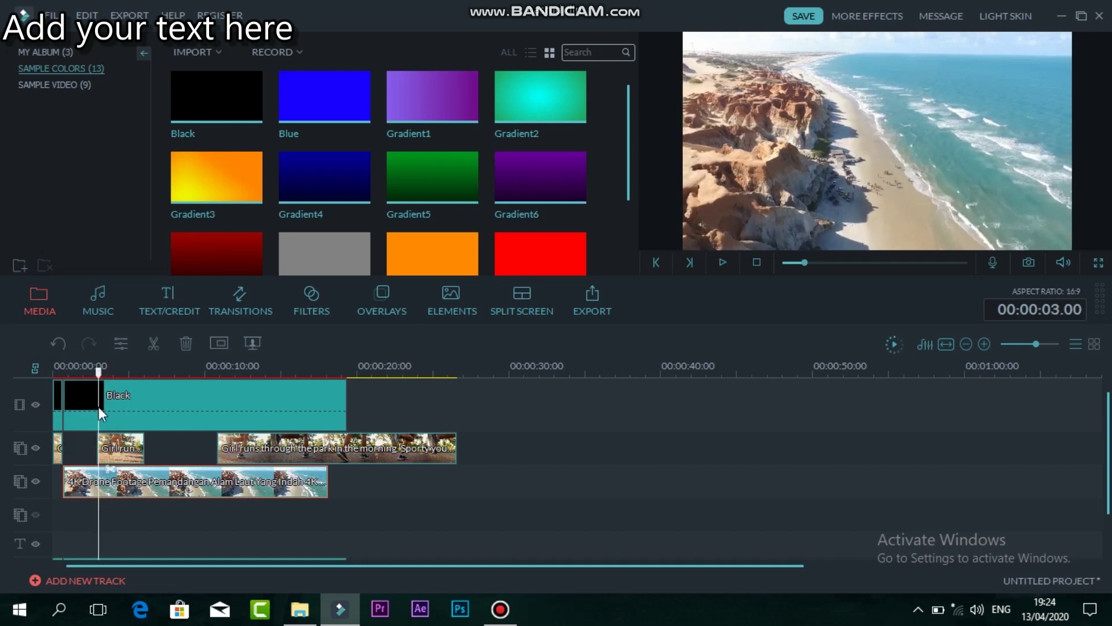
{"action": "left_click_drag", "start_coordinate": [98, 378], "coordinate": [96, 379]}
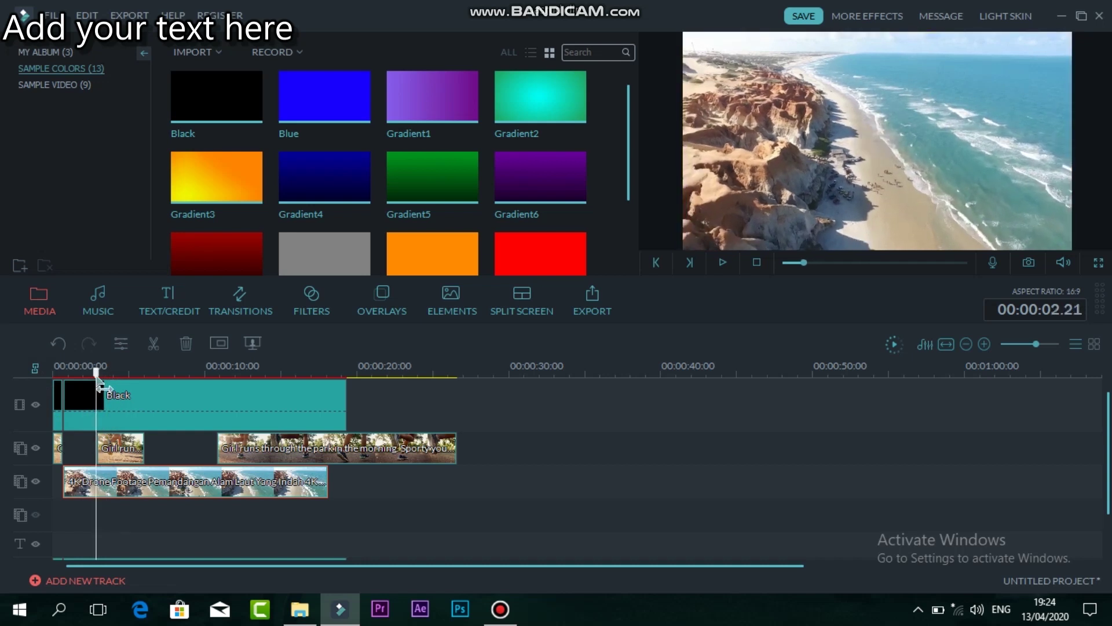
{"action": "left_click", "coordinate": [108, 468]}
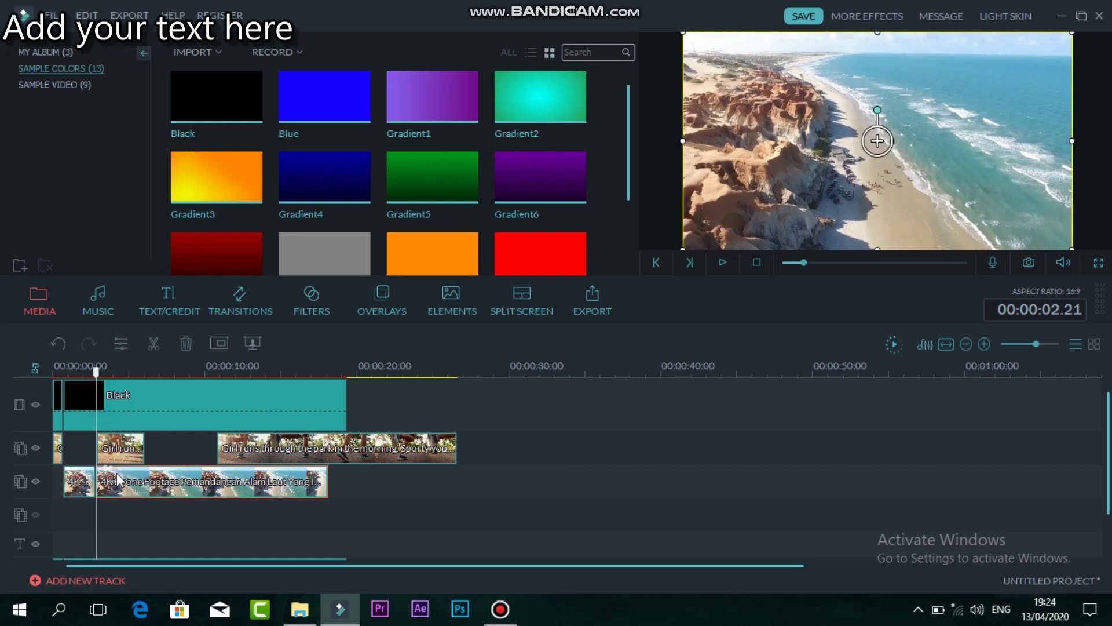
{"action": "left_click_drag", "start_coordinate": [129, 483], "coordinate": [173, 482]}
{"action": "left_click_drag", "start_coordinate": [143, 372], "coordinate": [82, 374]}
{"action": "key", "text": "space"}
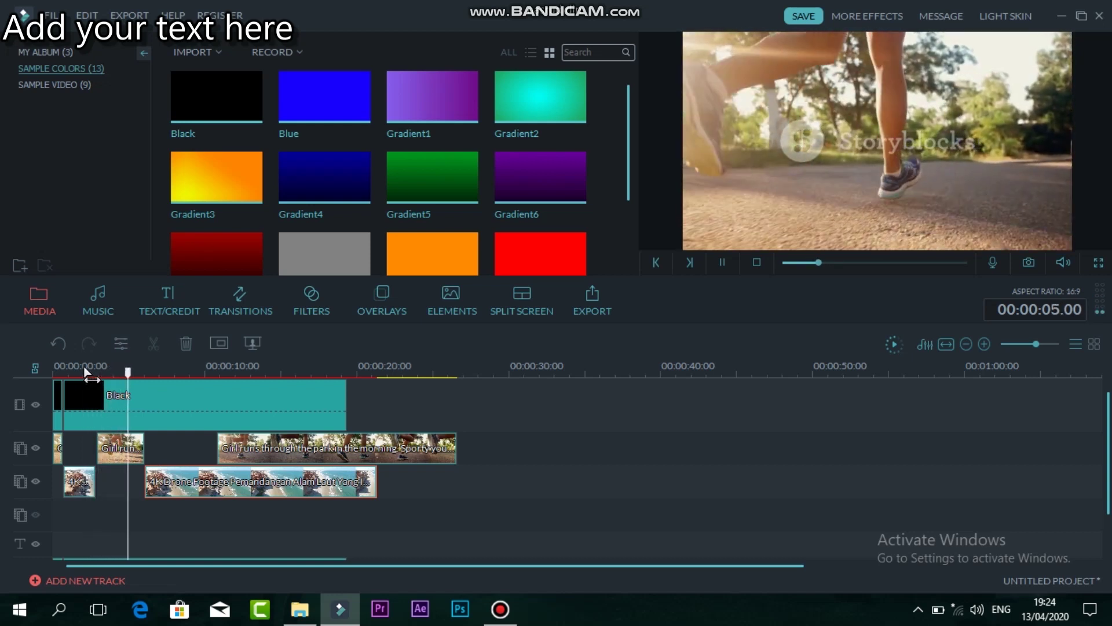
{"action": "key", "text": "space"}
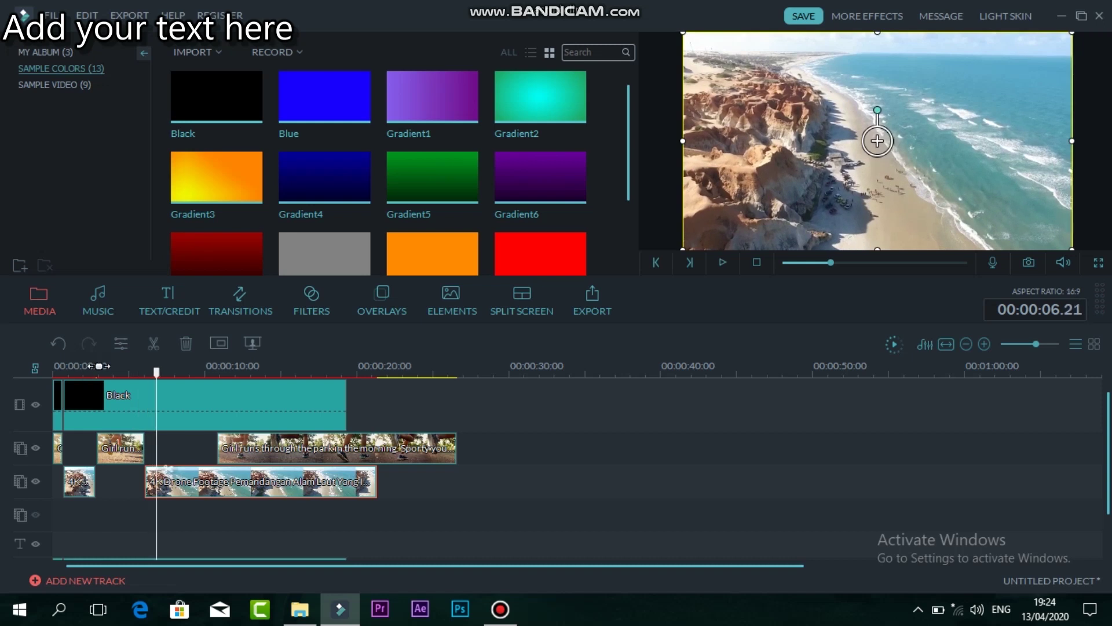
{"action": "left_click_drag", "start_coordinate": [1036, 344], "coordinate": [1041, 346]}
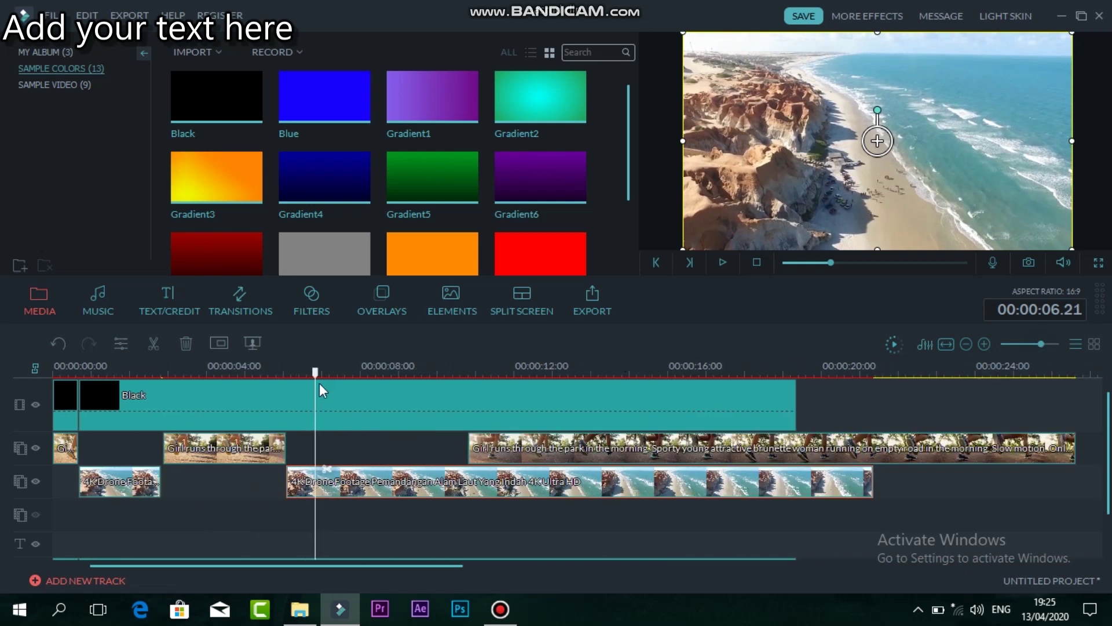
Split the drone clip at about 5.24 seconds and move its remainder later.
{"action": "left_click_drag", "start_coordinate": [316, 371], "coordinate": [283, 363]}
{"action": "key", "text": "space"}
{"action": "key", "text": "space"}
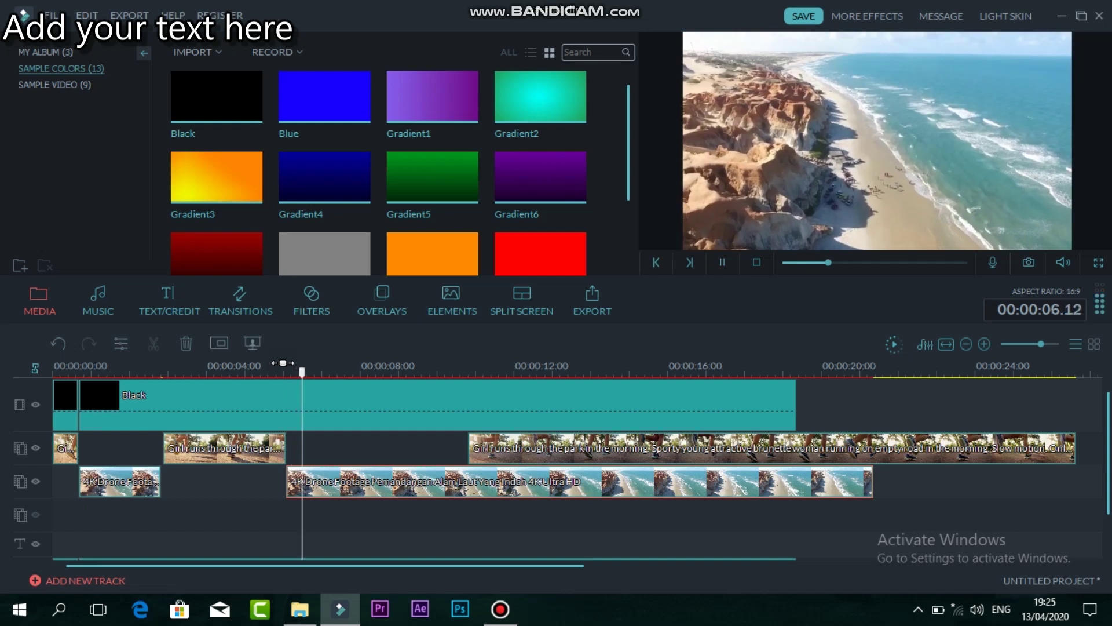
{"action": "left_click", "coordinate": [325, 463]}
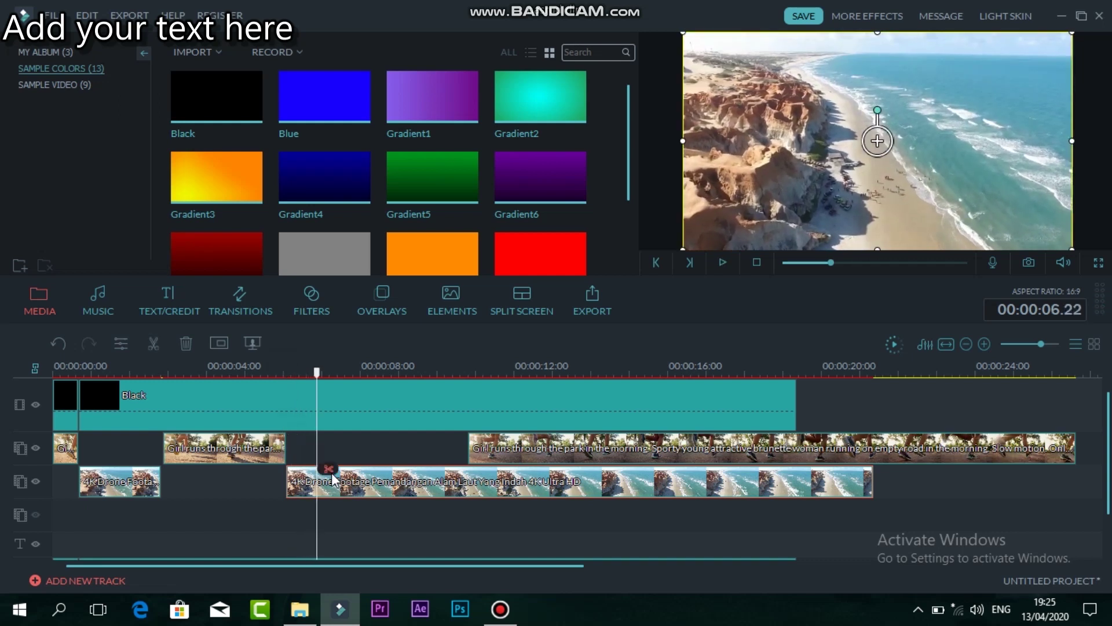
{"action": "left_click", "coordinate": [323, 469]}
{"action": "mouse_move", "coordinate": [418, 485]}
{"action": "left_mouse_down"}
{"action": "mouse_move", "coordinate": [506, 452]}
{"action": "mouse_move", "coordinate": [359, 452]}
{"action": "mouse_move", "coordinate": [369, 477]}
{"action": "left_mouse_up"}
Split the running clip at 00:00:07.16 and the drone clip at 00:00:08.10, moving both remainders later.
{"action": "left_click_drag", "start_coordinate": [332, 379], "coordinate": [349, 400]}
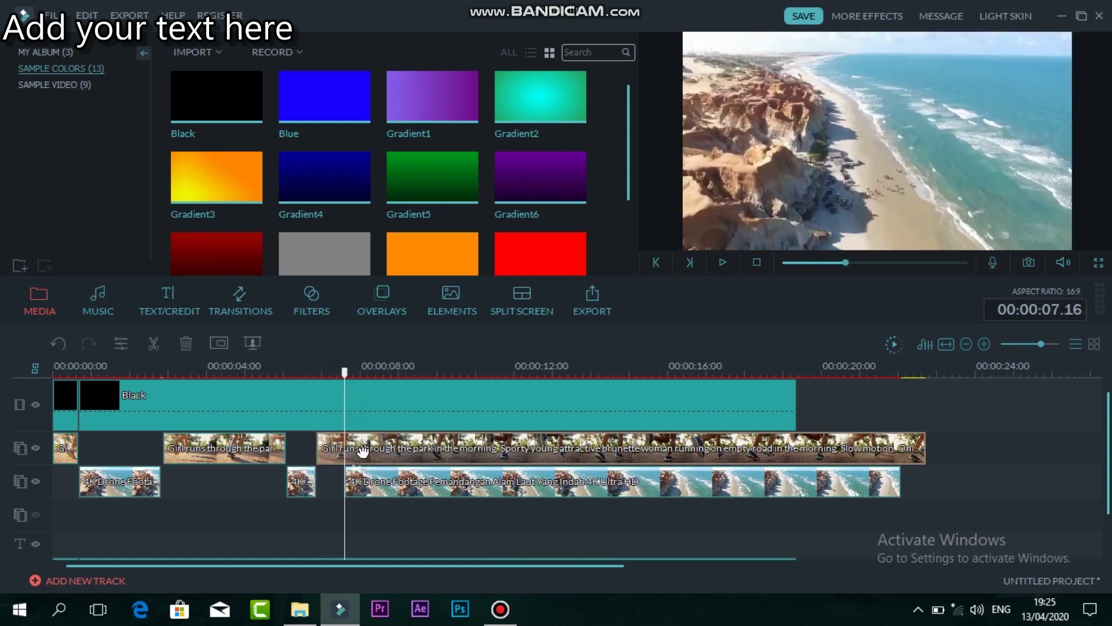
{"action": "left_click", "coordinate": [355, 467]}
{"action": "mouse_move", "coordinate": [374, 481]}
{"action": "left_mouse_down"}
{"action": "mouse_move", "coordinate": [400, 483]}
{"action": "mouse_move", "coordinate": [386, 484]}
{"action": "mouse_move", "coordinate": [386, 457]}
{"action": "mouse_move", "coordinate": [414, 456]}
{"action": "left_mouse_up"}
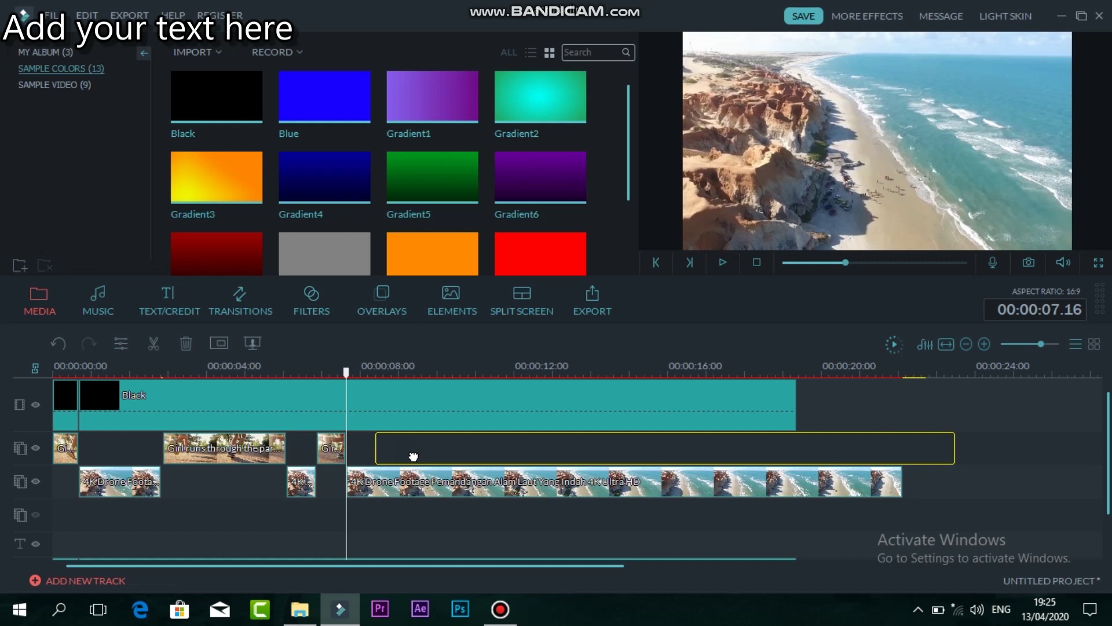
{"action": "left_click_drag", "start_coordinate": [373, 424], "coordinate": [373, 424]}
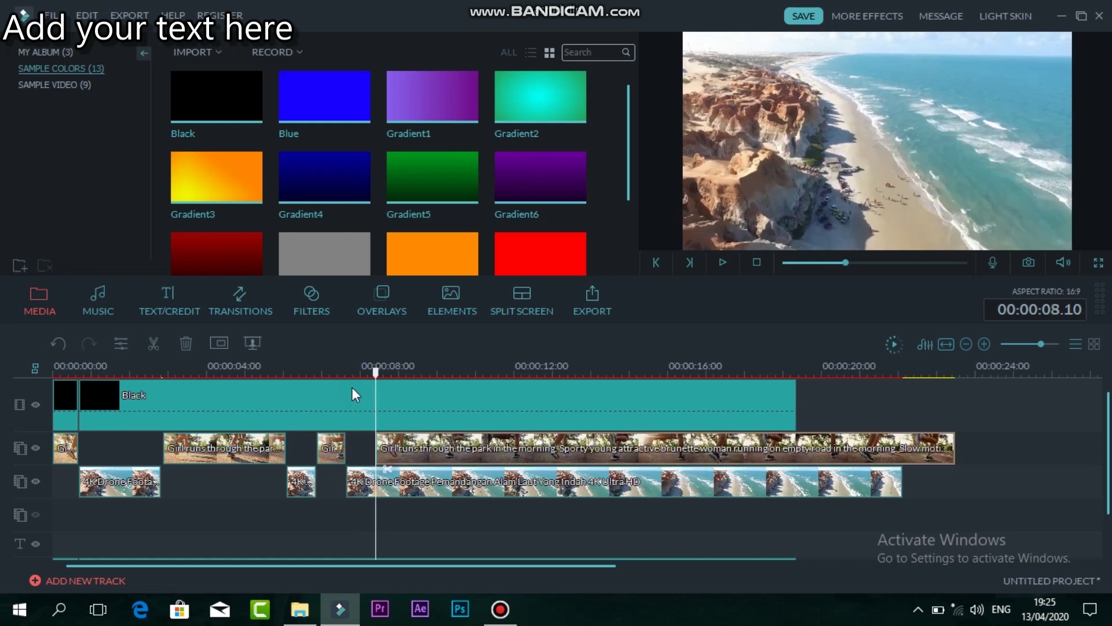
{"action": "left_click", "coordinate": [393, 480]}
{"action": "key", "text": "ctrl+b"}
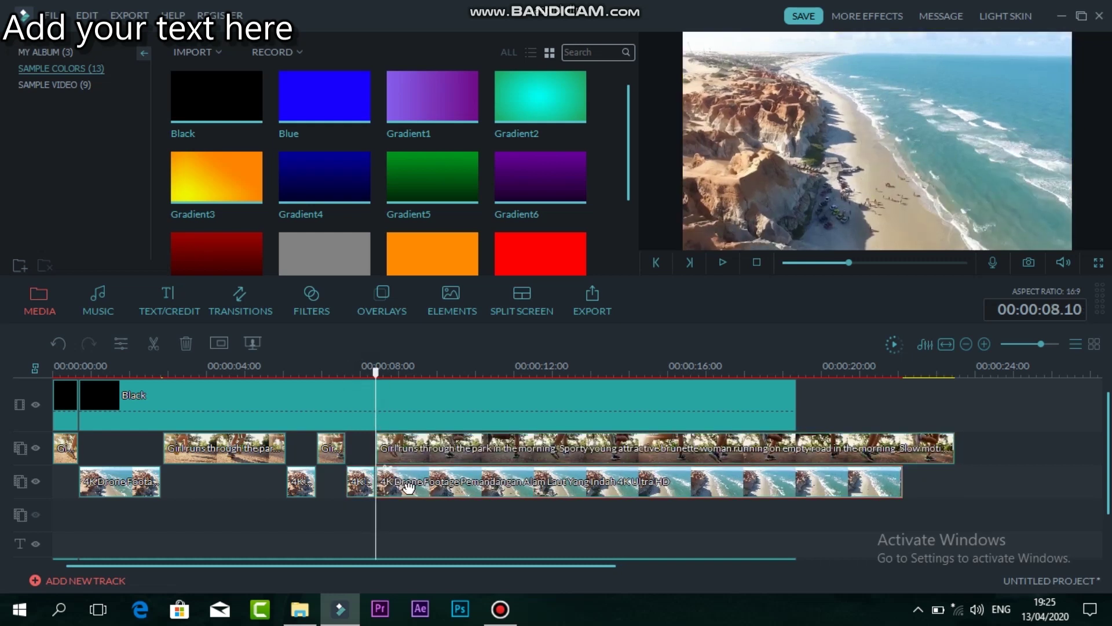
{"action": "left_click_drag", "start_coordinate": [412, 489], "coordinate": [442, 487]}
Split and shift the long running and drone clips, extending the Black clip to about 25 seconds.
{"action": "left_click", "coordinate": [596, 458]}
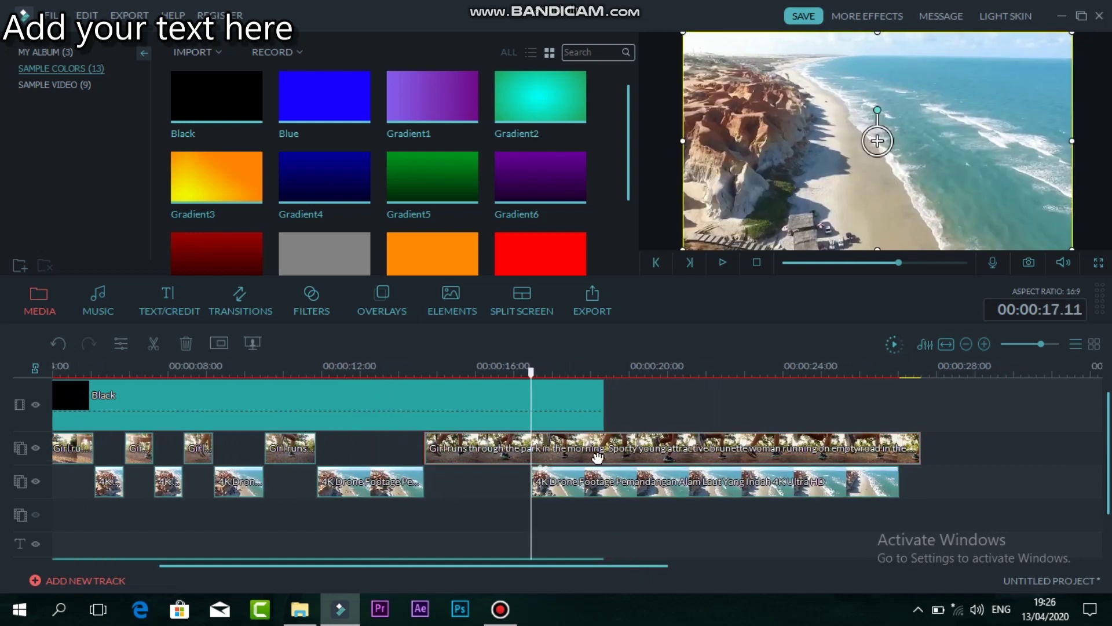
{"action": "left_click", "coordinate": [542, 471]}
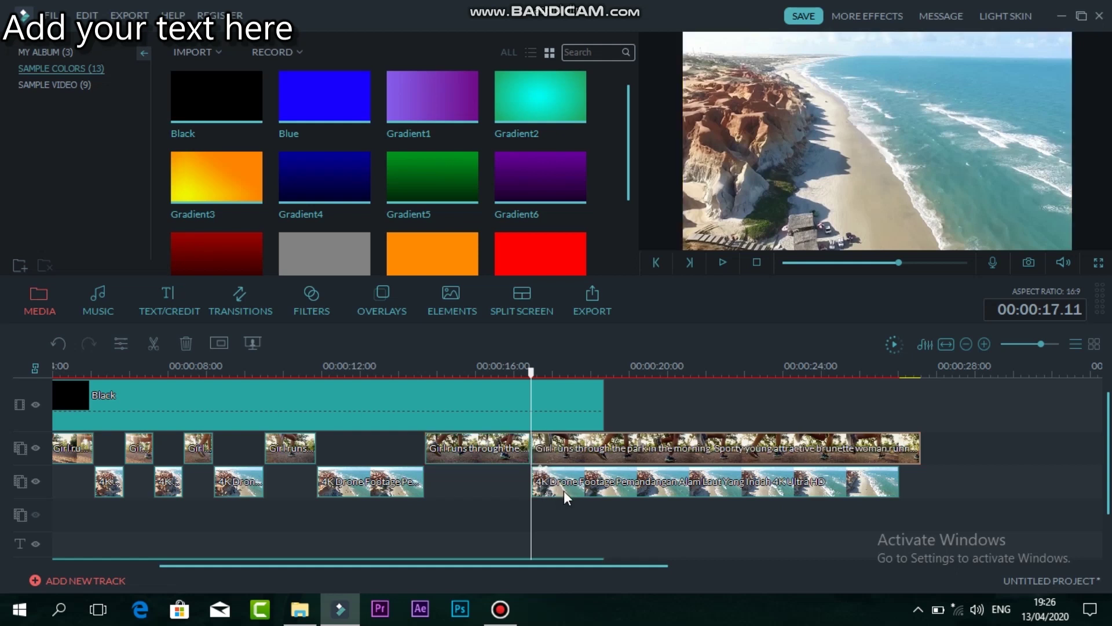
{"action": "left_click_drag", "start_coordinate": [586, 455], "coordinate": [703, 450]}
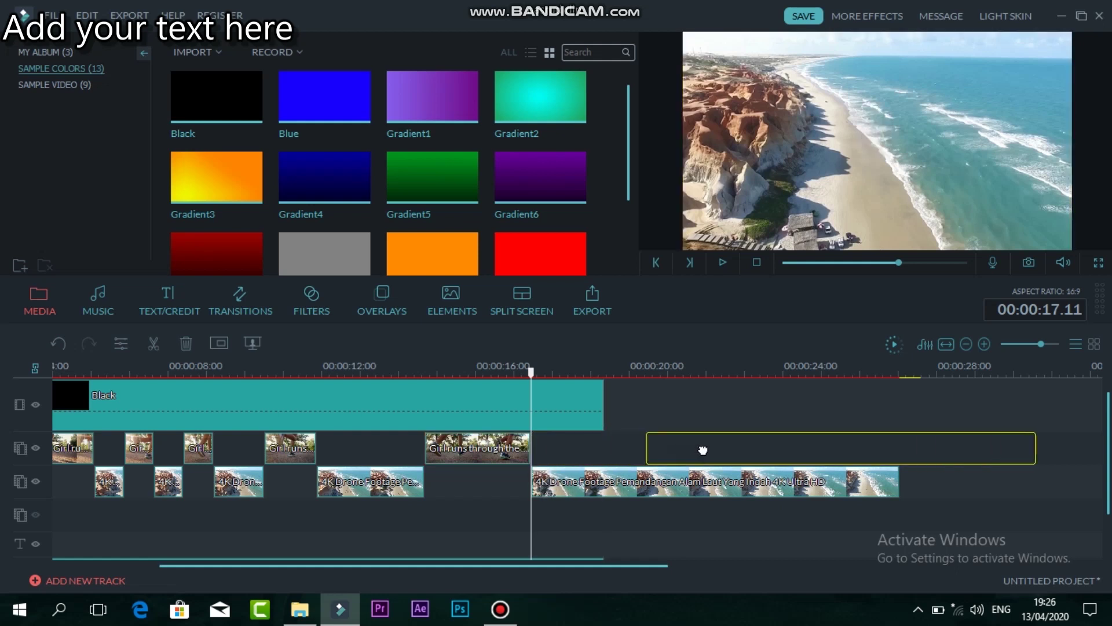
{"action": "left_click", "coordinate": [596, 413]}
{"action": "left_click_drag", "start_coordinate": [604, 412], "coordinate": [852, 404]}
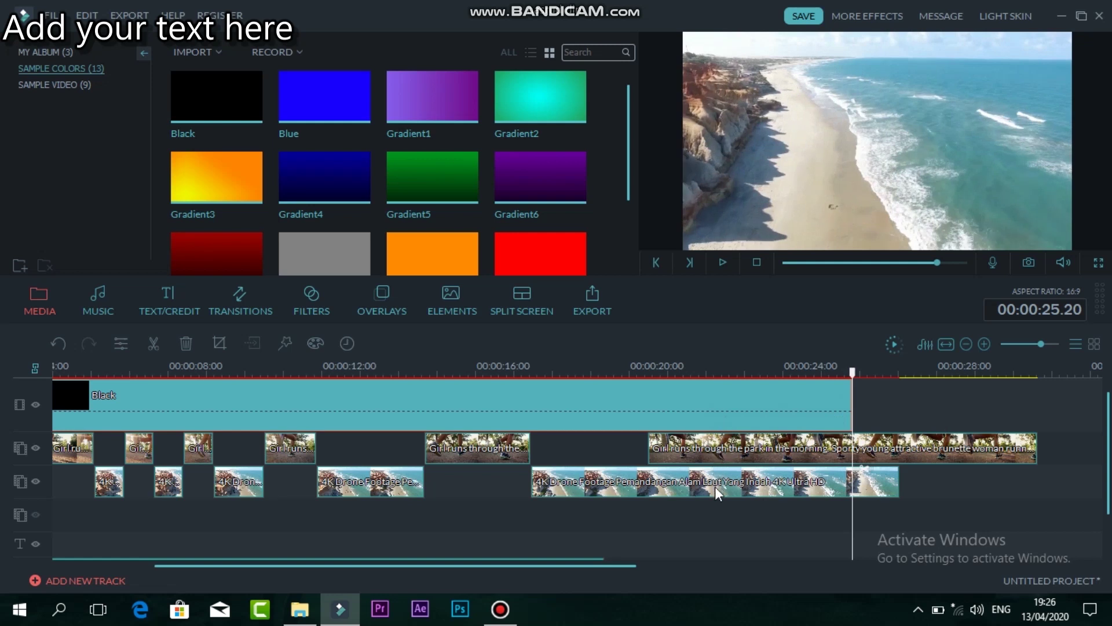
{"action": "mouse_move", "coordinate": [702, 450]}
{"action": "left_mouse_down"}
{"action": "mouse_move", "coordinate": [743, 459]}
{"action": "mouse_move", "coordinate": [724, 482]}
{"action": "mouse_move", "coordinate": [812, 481]}
{"action": "left_mouse_up"}
{"action": "left_click", "coordinate": [701, 475]}
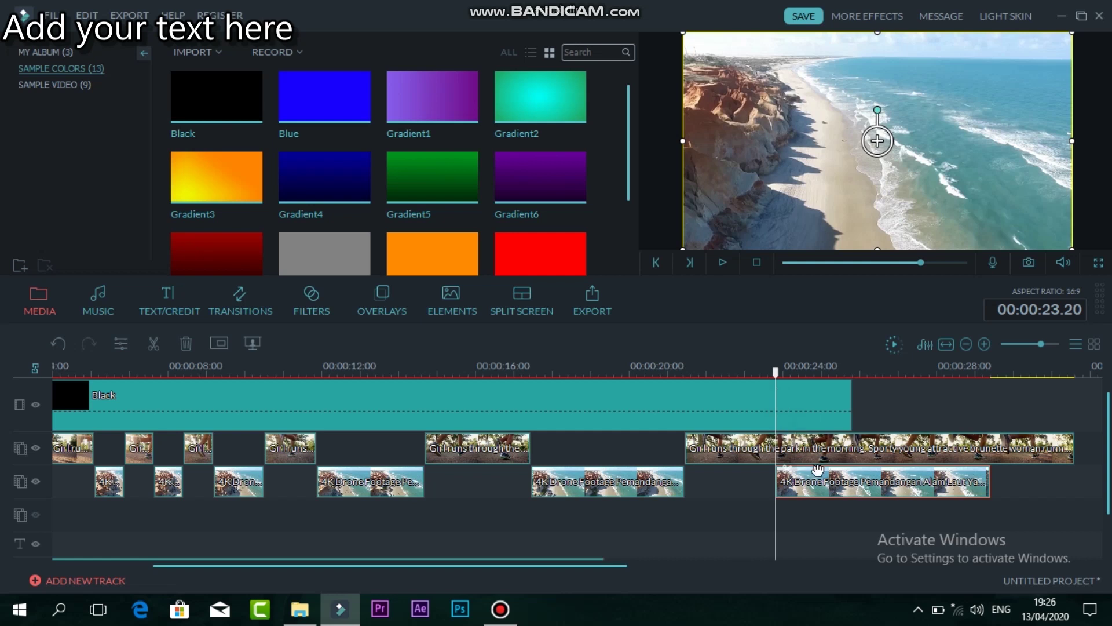
{"action": "left_click_drag", "start_coordinate": [824, 476], "coordinate": [876, 478]}
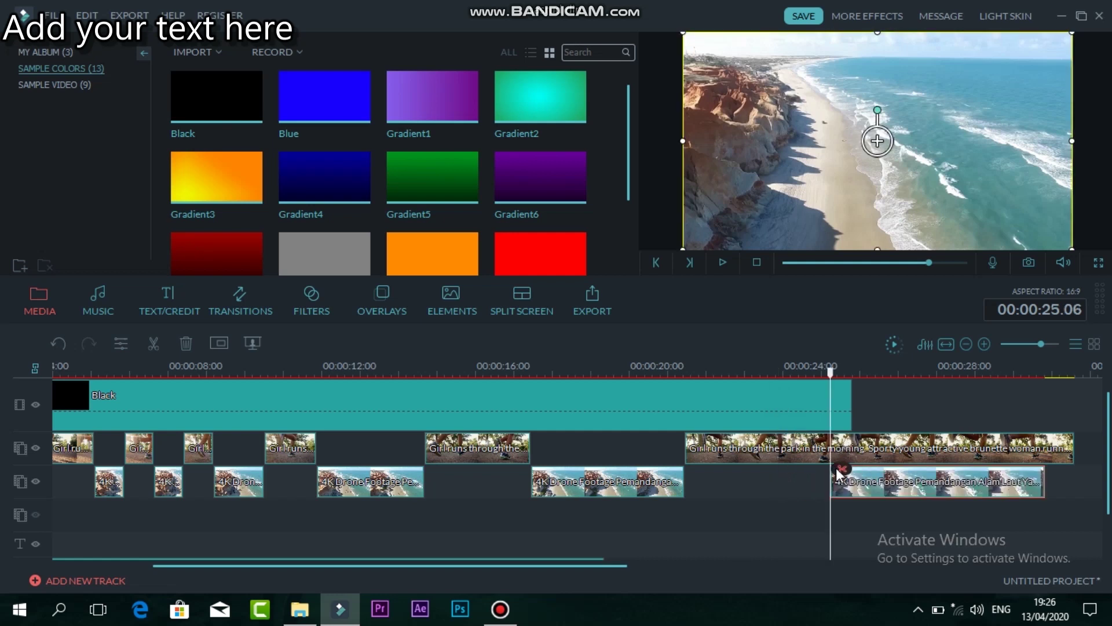
Split only the running clip at 25 seconds and shift its second part later.
{"action": "left_click", "coordinate": [840, 468]}
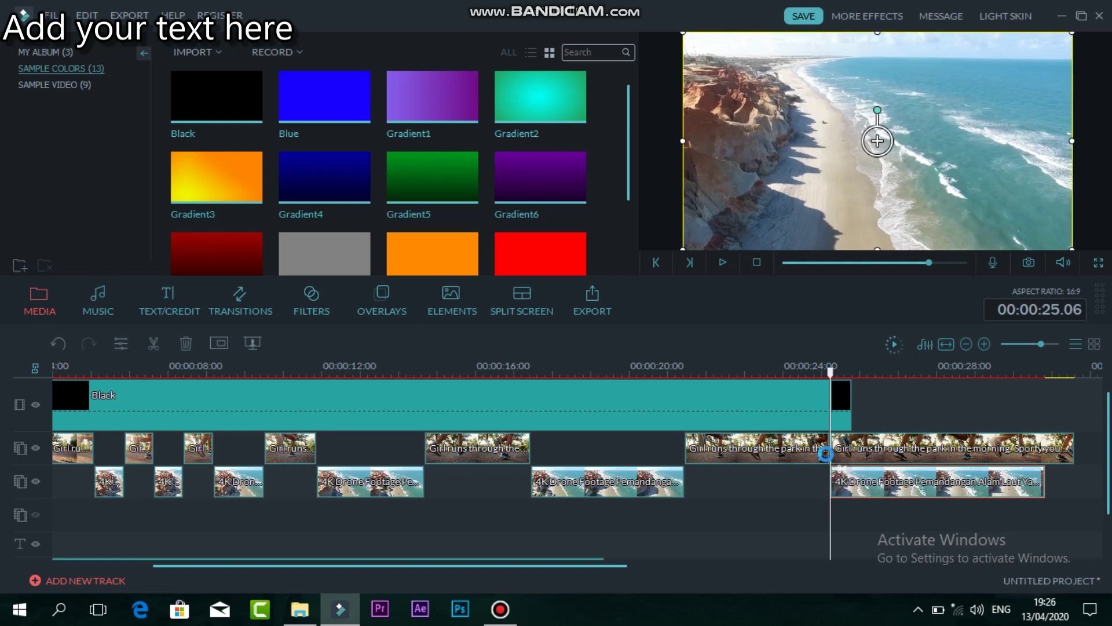
{"action": "key", "text": "ctrl+z"}
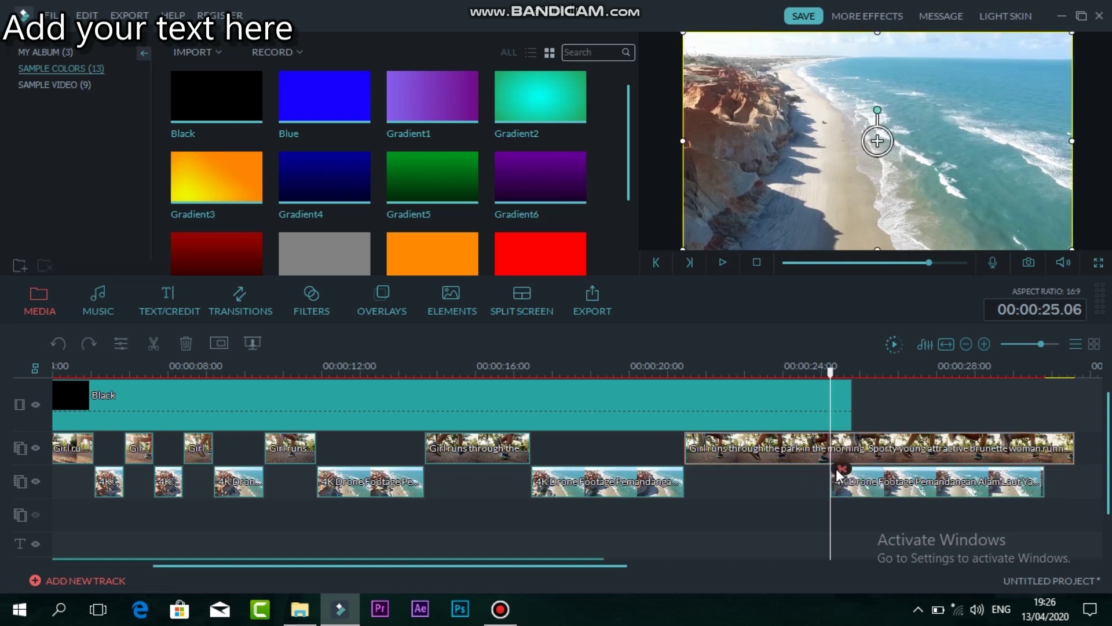
{"action": "left_click", "coordinate": [838, 463]}
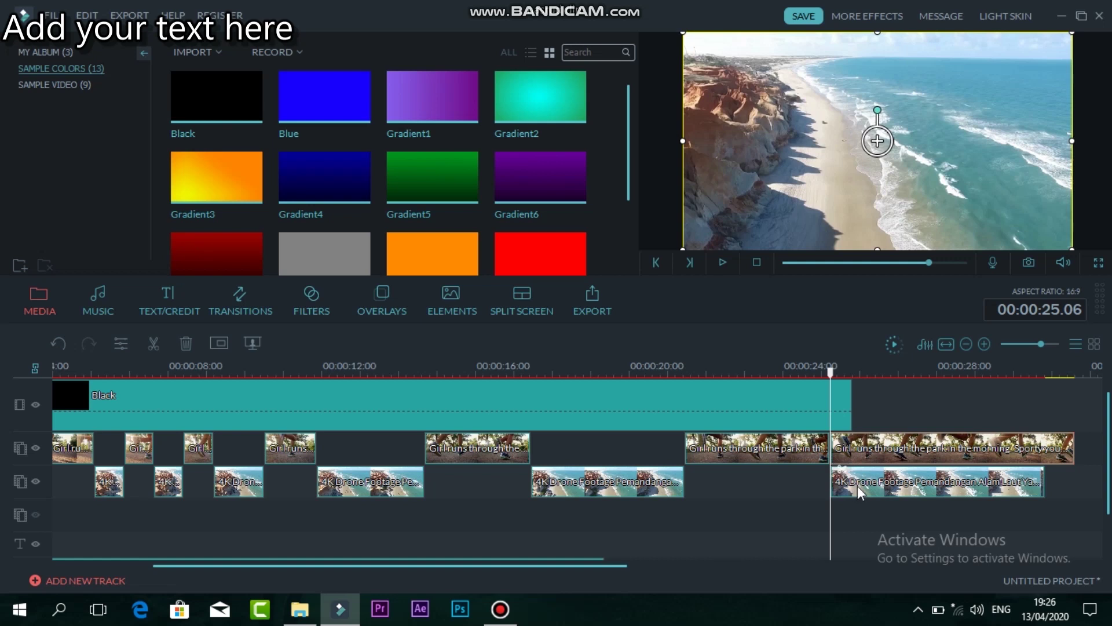
{"action": "left_click_drag", "start_coordinate": [859, 461], "coordinate": [888, 458]}
{"action": "left_click_drag", "start_coordinate": [582, 564], "coordinate": [725, 566]}
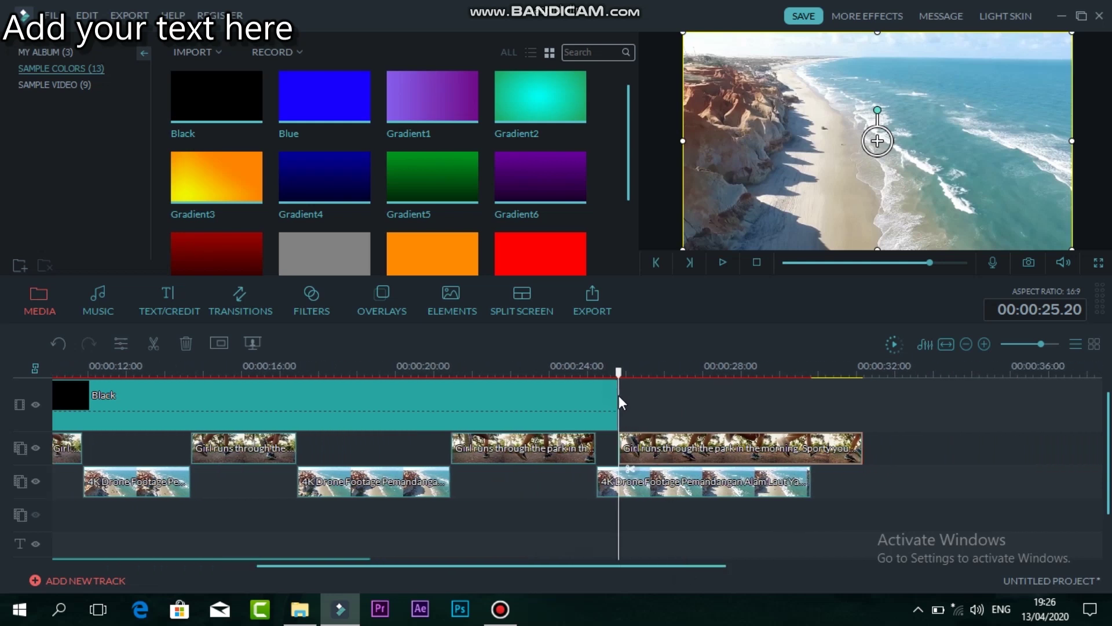
Extend the Black clip to about 26 seconds, then split and shift the next drone and running pieces.
{"action": "left_click_drag", "start_coordinate": [619, 395], "coordinate": [862, 406]}
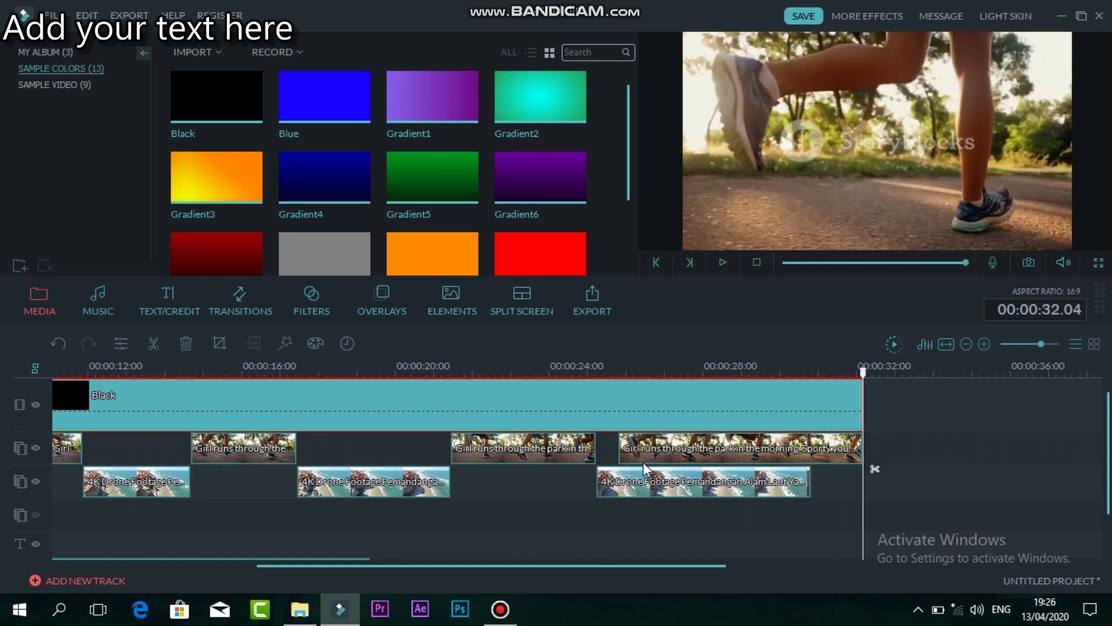
{"action": "left_click_drag", "start_coordinate": [645, 455], "coordinate": [670, 455]}
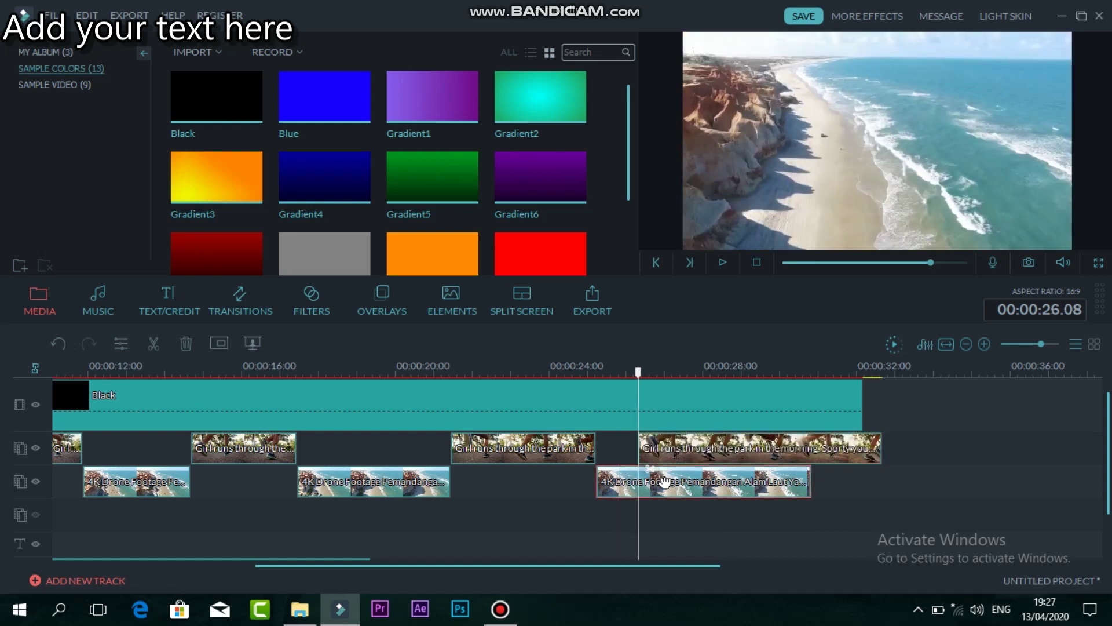
{"action": "left_click", "coordinate": [651, 468]}
{"action": "left_click_drag", "start_coordinate": [675, 487], "coordinate": [729, 485]}
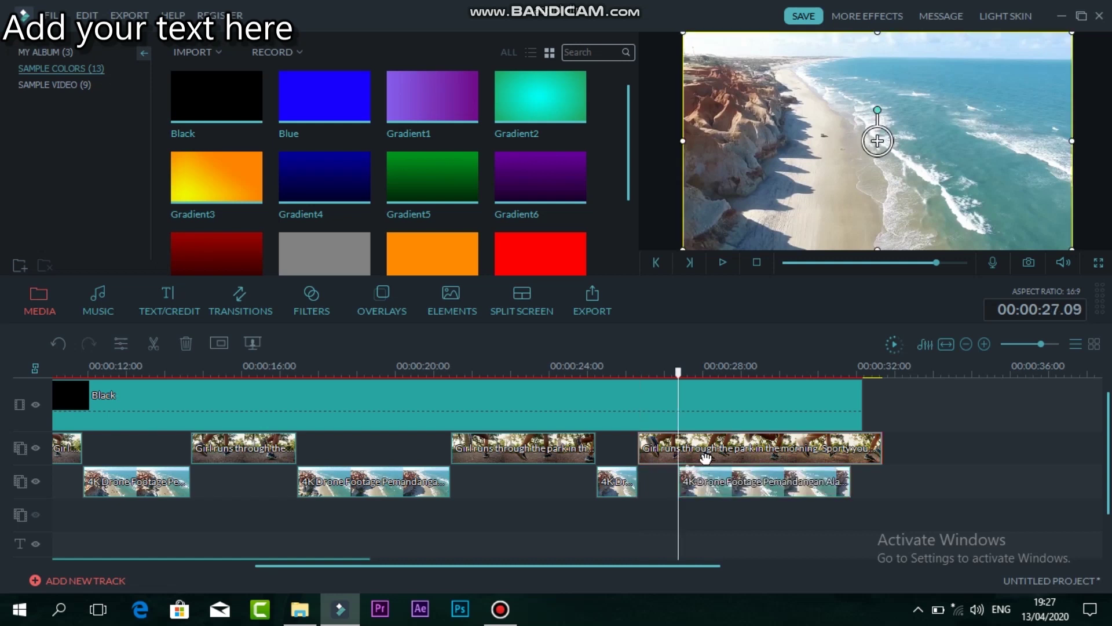
{"action": "left_click", "coordinate": [690, 468]}
{"action": "mouse_move", "coordinate": [734, 456]}
{"action": "left_mouse_down"}
{"action": "mouse_move", "coordinate": [768, 453]}
{"action": "mouse_move", "coordinate": [766, 484]}
{"action": "left_mouse_up"}
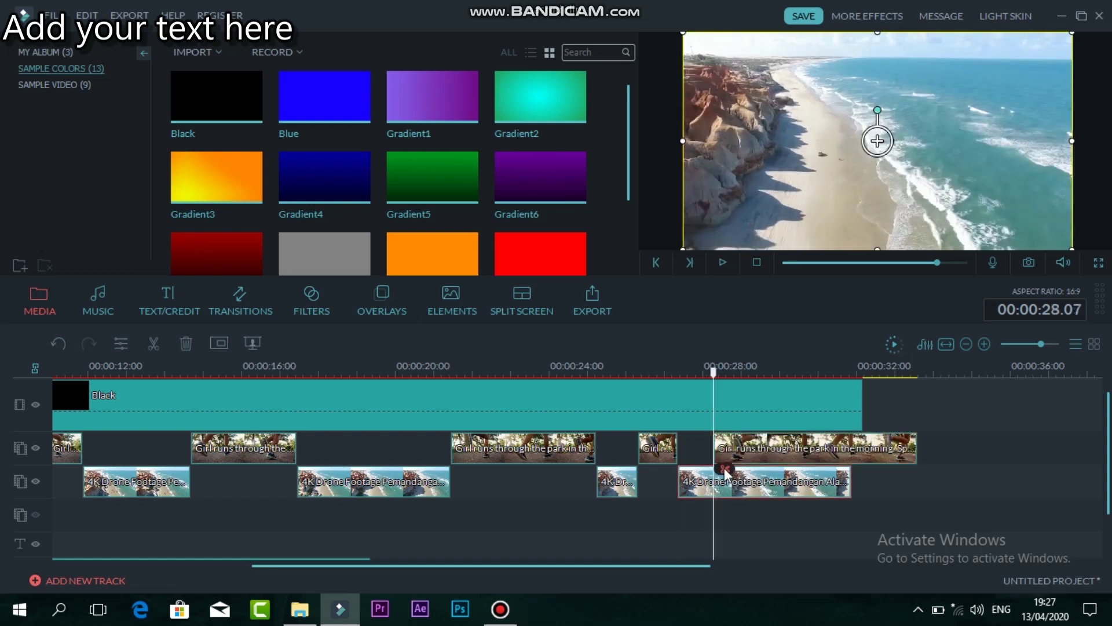
{"action": "left_click", "coordinate": [726, 470]}
{"action": "mouse_move", "coordinate": [743, 480]}
{"action": "left_mouse_down"}
{"action": "mouse_move", "coordinate": [786, 478]}
{"action": "mouse_move", "coordinate": [796, 457]}
{"action": "left_mouse_up"}
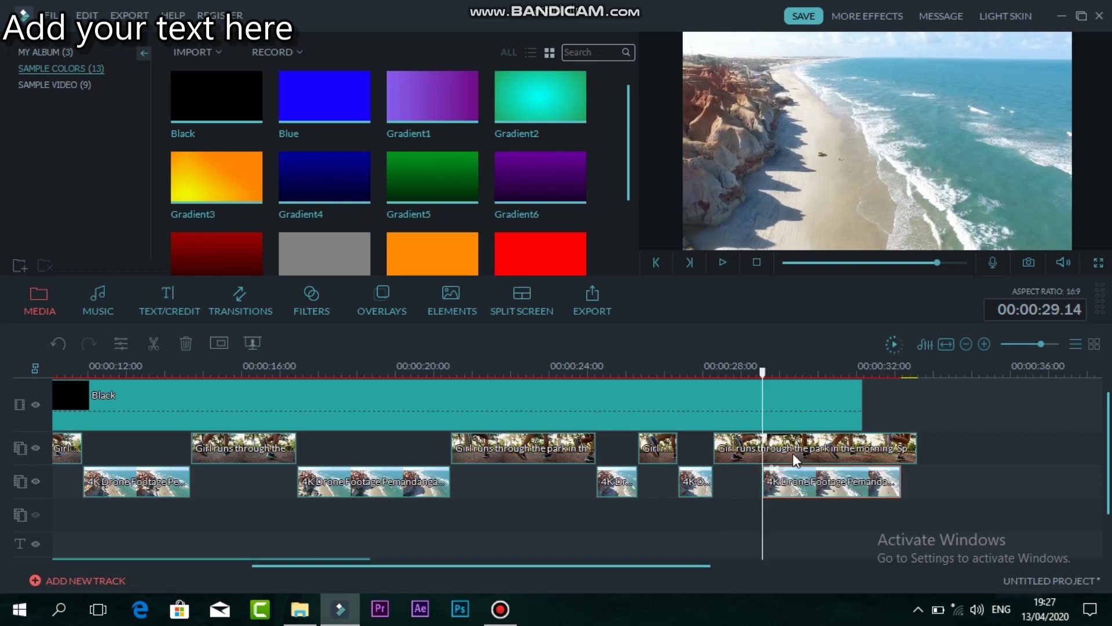
Cut the remaining running and drone clips into alternating pieces through about 34 seconds.
{"action": "left_click", "coordinate": [787, 457]}
{"action": "left_click", "coordinate": [774, 468]}
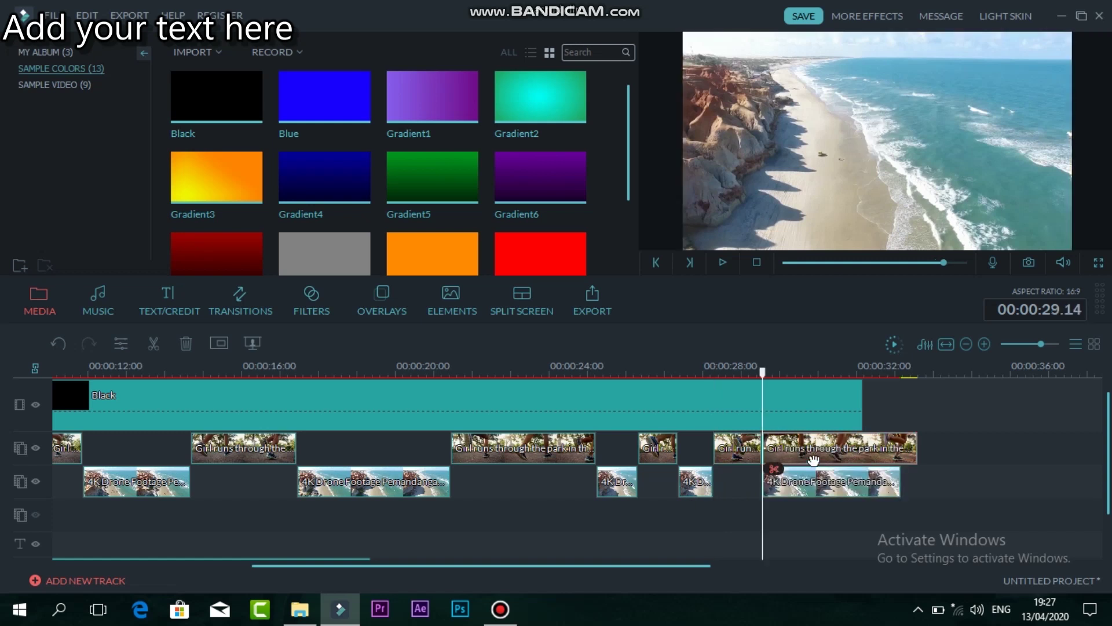
{"action": "left_click_drag", "start_coordinate": [820, 455], "coordinate": [886, 455]}
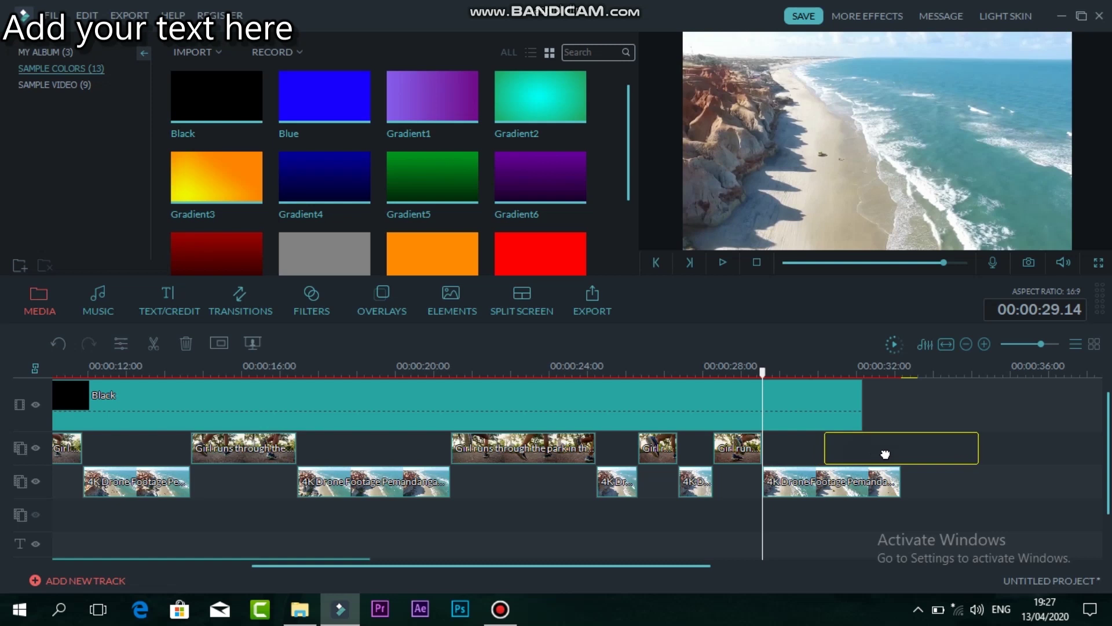
{"action": "left_click_drag", "start_coordinate": [875, 494], "coordinate": [928, 469]}
{"action": "left_click", "coordinate": [836, 468]}
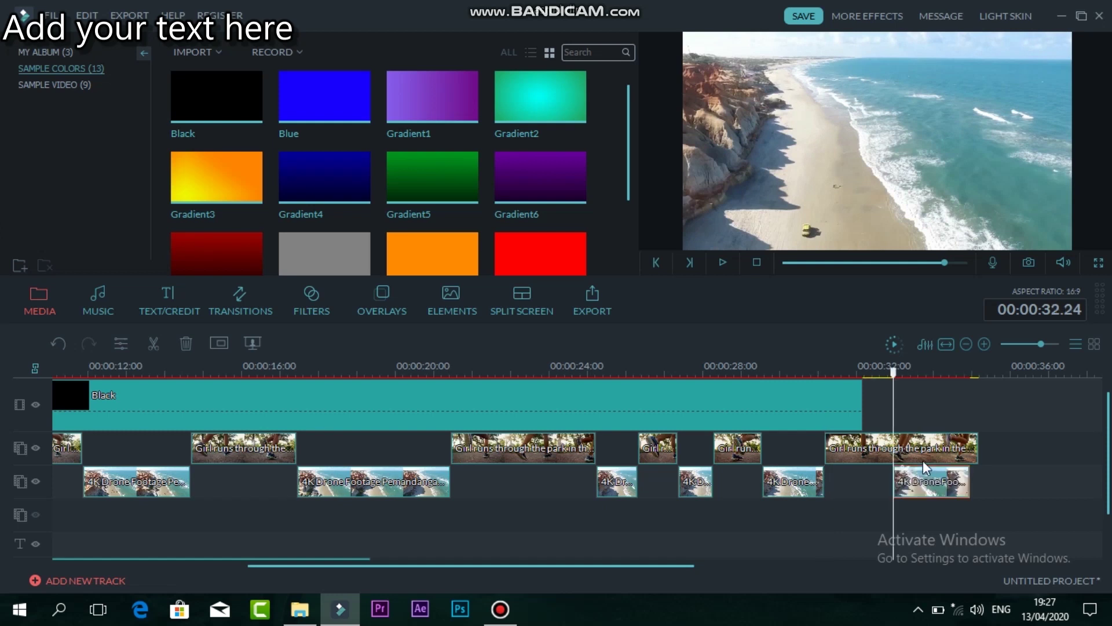
{"action": "left_click", "coordinate": [902, 470]}
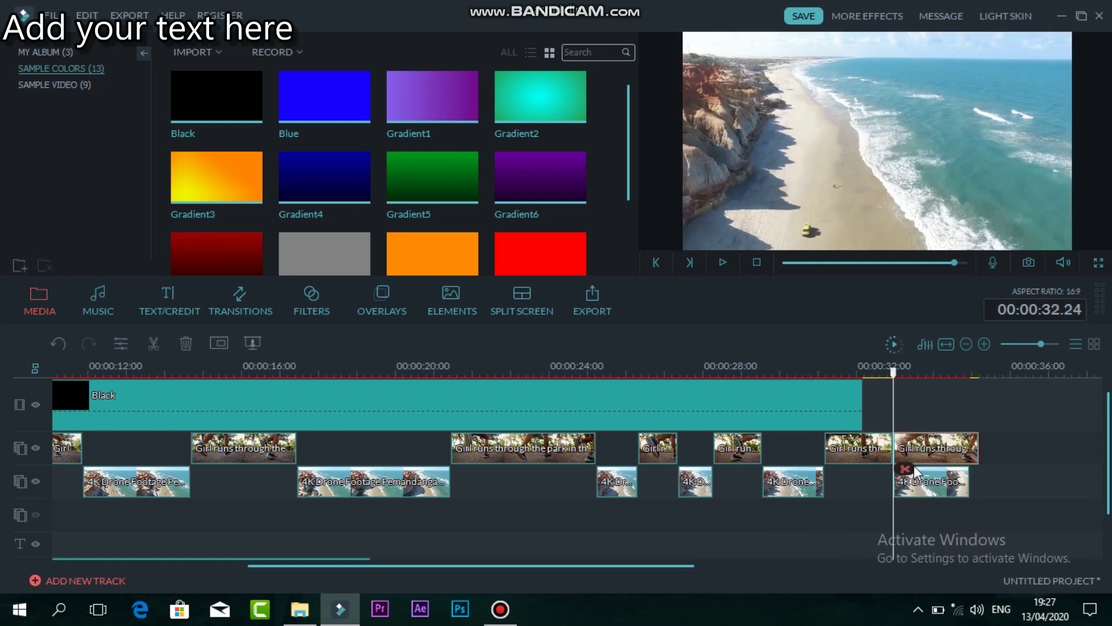
{"action": "left_click_drag", "start_coordinate": [947, 455], "coordinate": [1018, 453]}
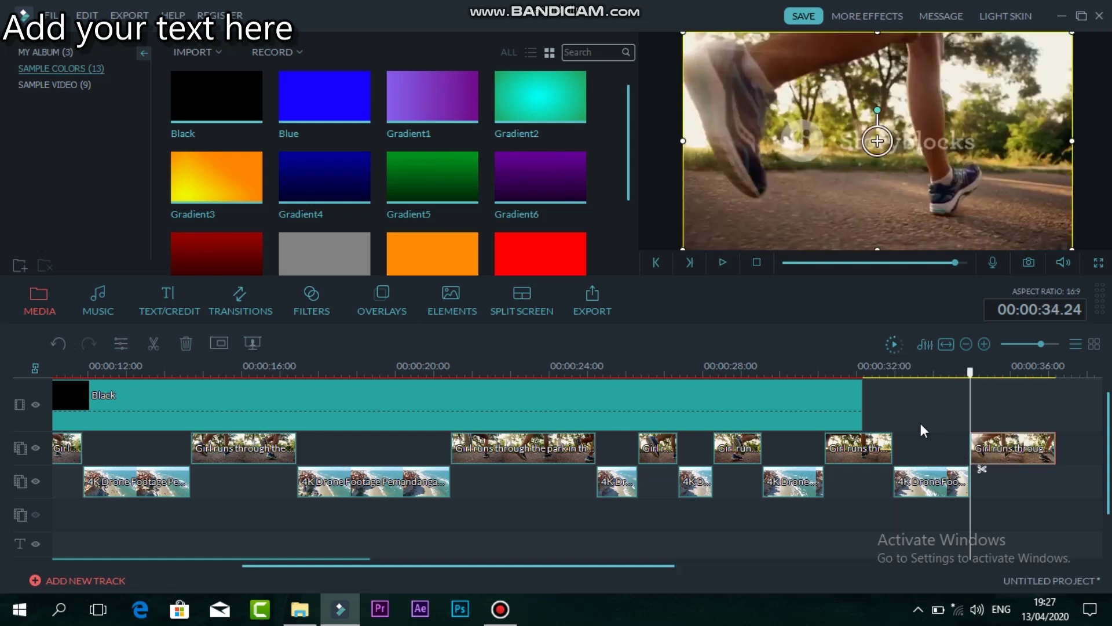
Stretch the Black clip and NEFFEX music to end at 36 seconds, then rewind the preview.
{"action": "left_click", "coordinate": [862, 410]}
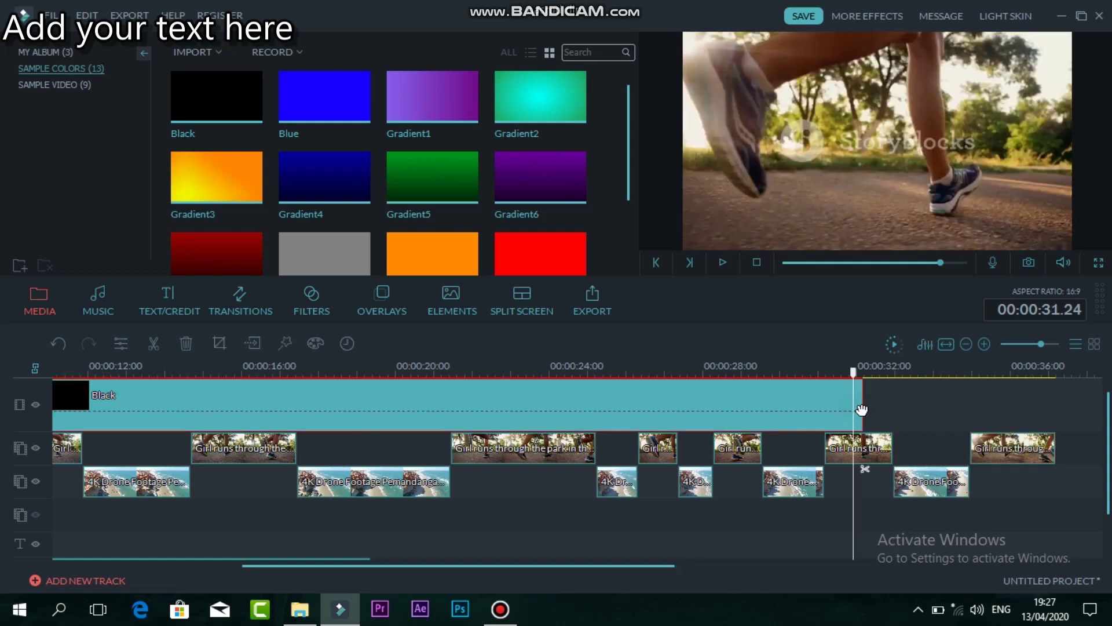
{"action": "mouse_move", "coordinate": [861, 408]}
{"action": "left_mouse_down"}
{"action": "mouse_move", "coordinate": [1021, 405]}
{"action": "mouse_move", "coordinate": [1043, 444]}
{"action": "mouse_move", "coordinate": [1024, 449]}
{"action": "left_mouse_up"}
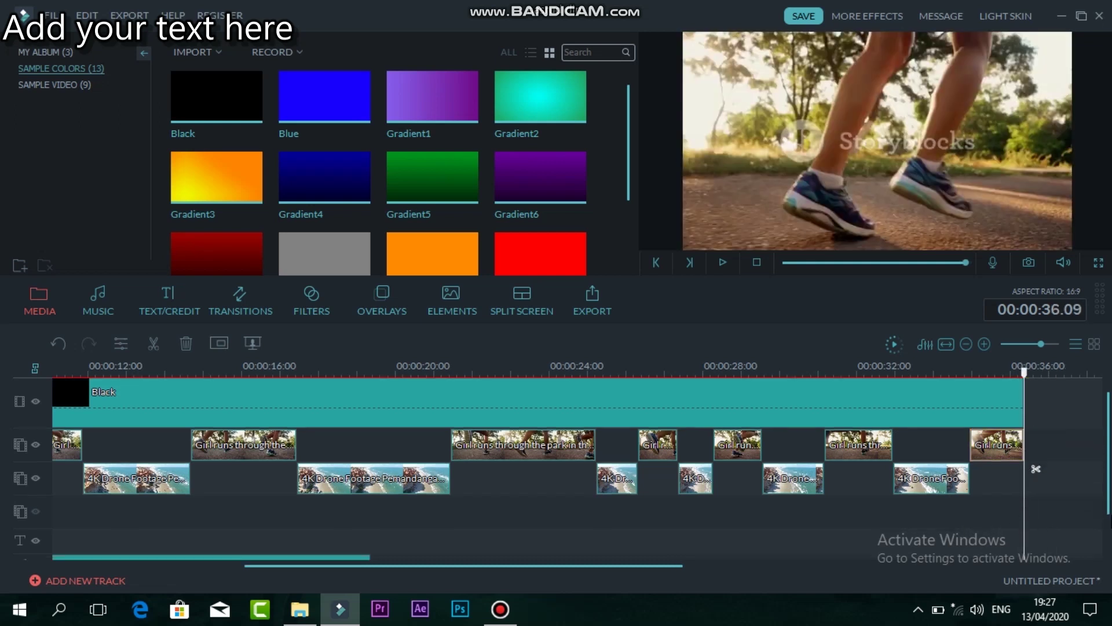
{"action": "scroll", "coordinate": [1106, 510], "scroll_direction": "down", "scroll_amount": 1}
{"action": "left_click_drag", "start_coordinate": [369, 524], "coordinate": [1035, 536]}
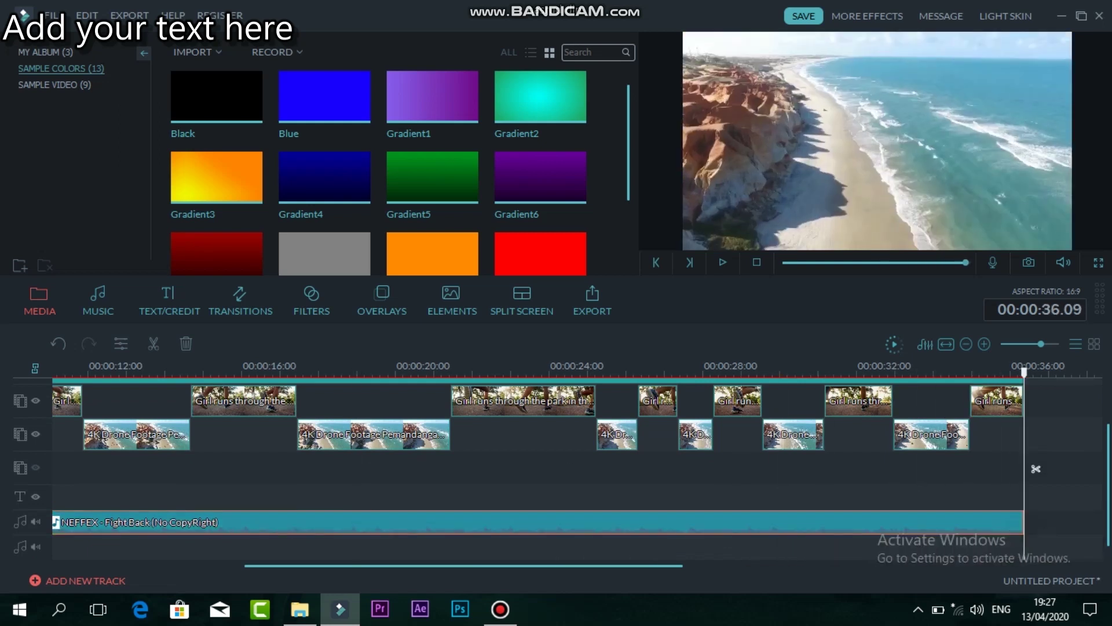
{"action": "left_click_drag", "start_coordinate": [1108, 510], "coordinate": [1110, 441]}
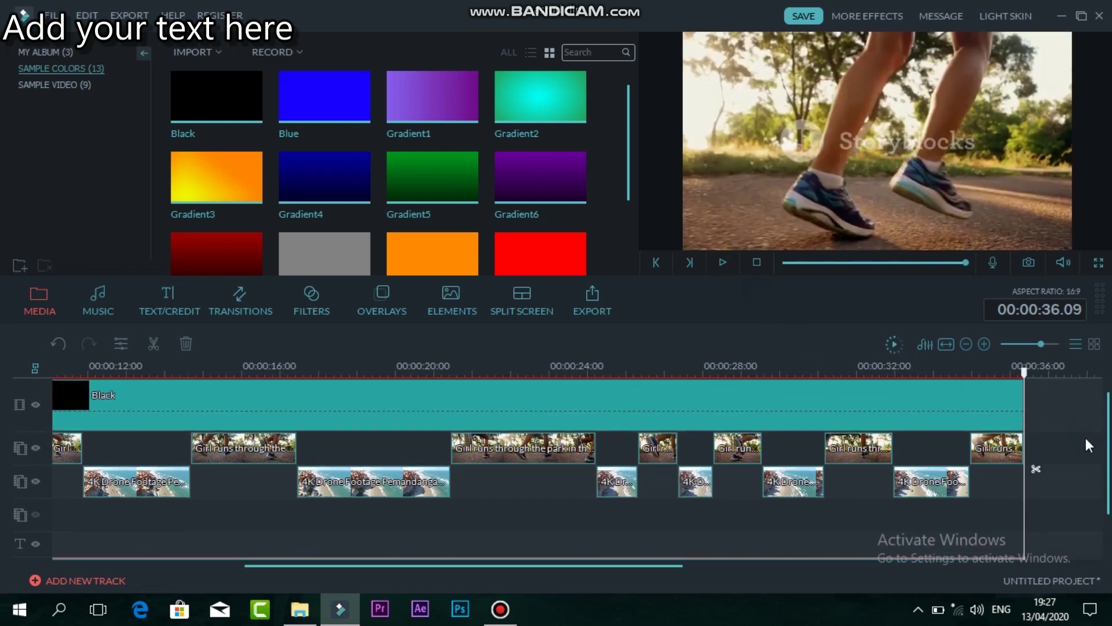
{"action": "scroll", "coordinate": [1108, 454], "scroll_direction": "down", "scroll_amount": 2}
{"action": "scroll", "coordinate": [1107, 455], "scroll_direction": "up", "scroll_amount": 2}
{"action": "left_click_drag", "start_coordinate": [965, 264], "coordinate": [774, 273]}
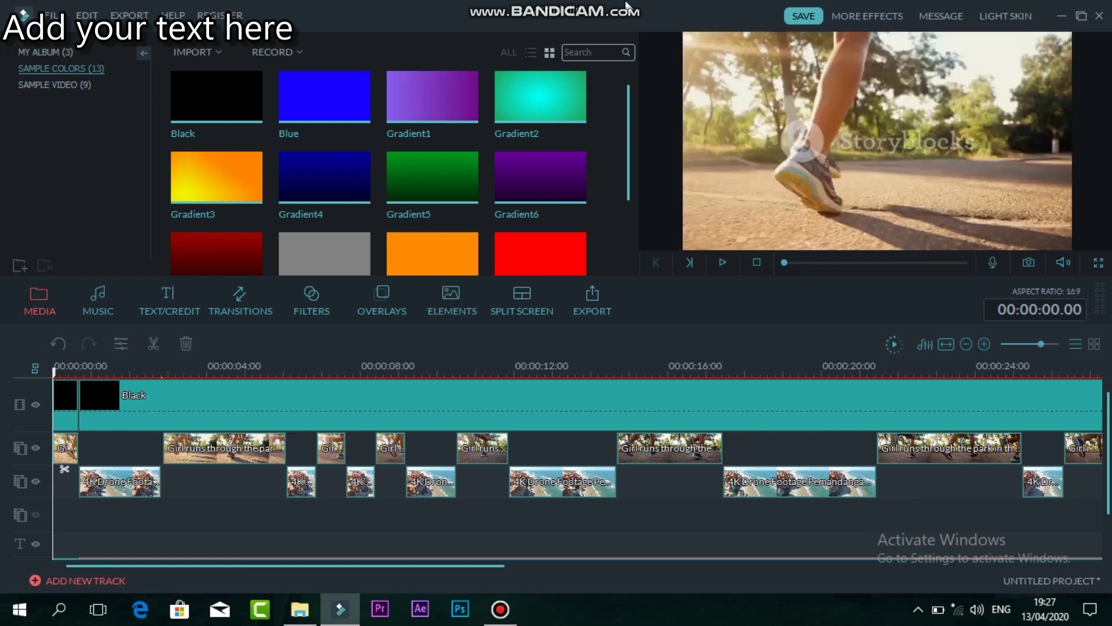
{"action": "mouse_move", "coordinate": [627, 5]}
{"action": "left_click", "coordinate": [725, 262]}
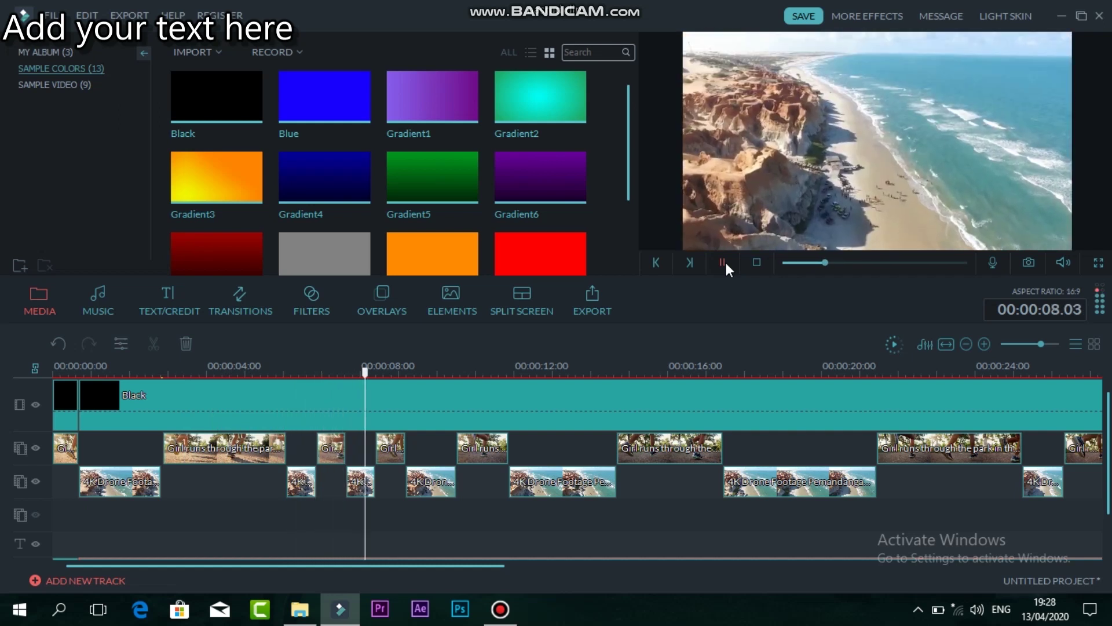
{"action": "left_click", "coordinate": [725, 263]}
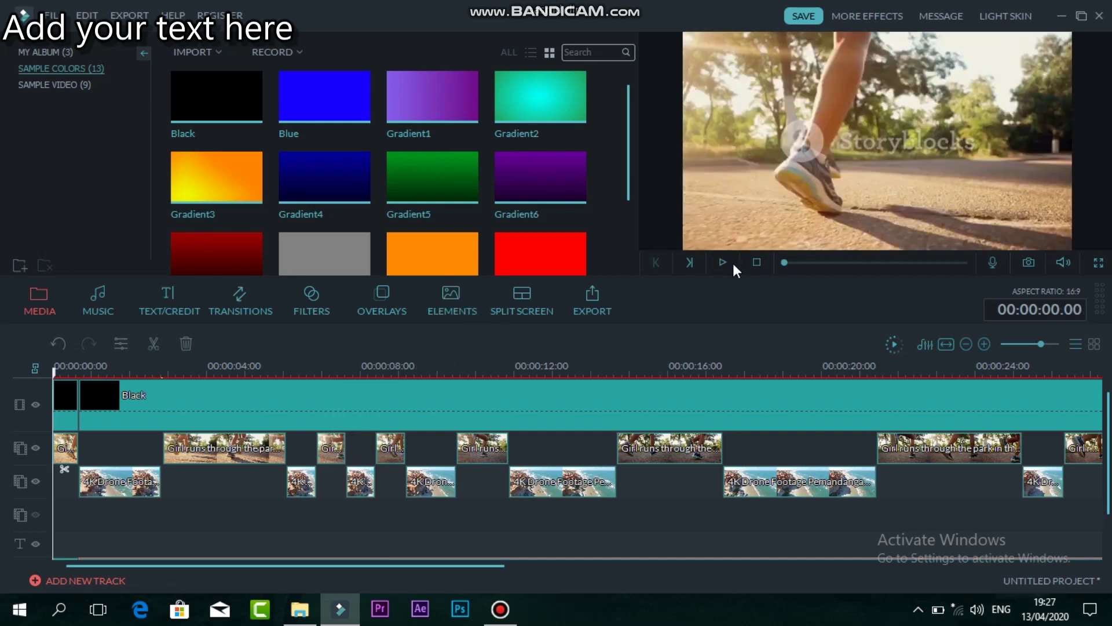
{"action": "left_click", "coordinate": [725, 260]}
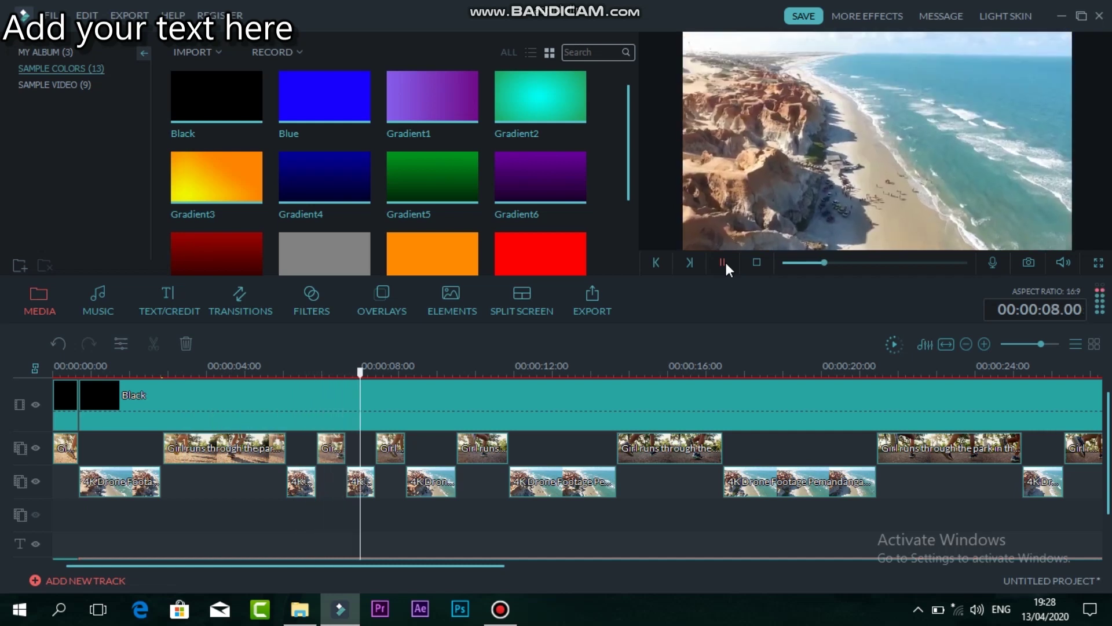
{"action": "left_click", "coordinate": [725, 262]}
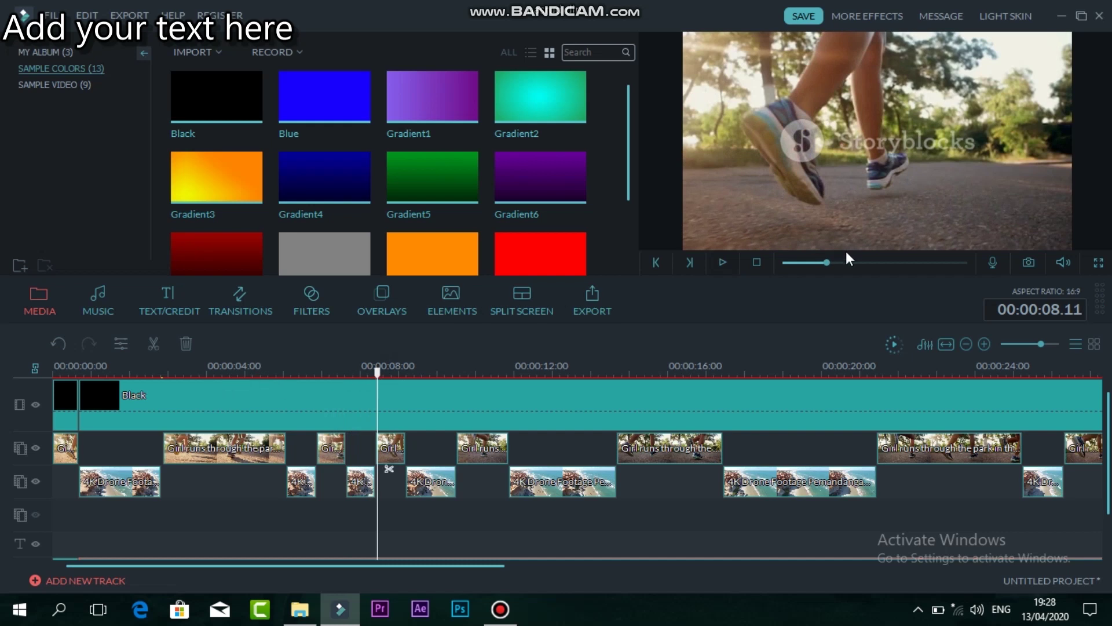
Rewind, build the 908-frame preview render, and zoom out to show the whole 36-second timeline.
{"action": "left_click_drag", "start_coordinate": [827, 262], "coordinate": [776, 267]}
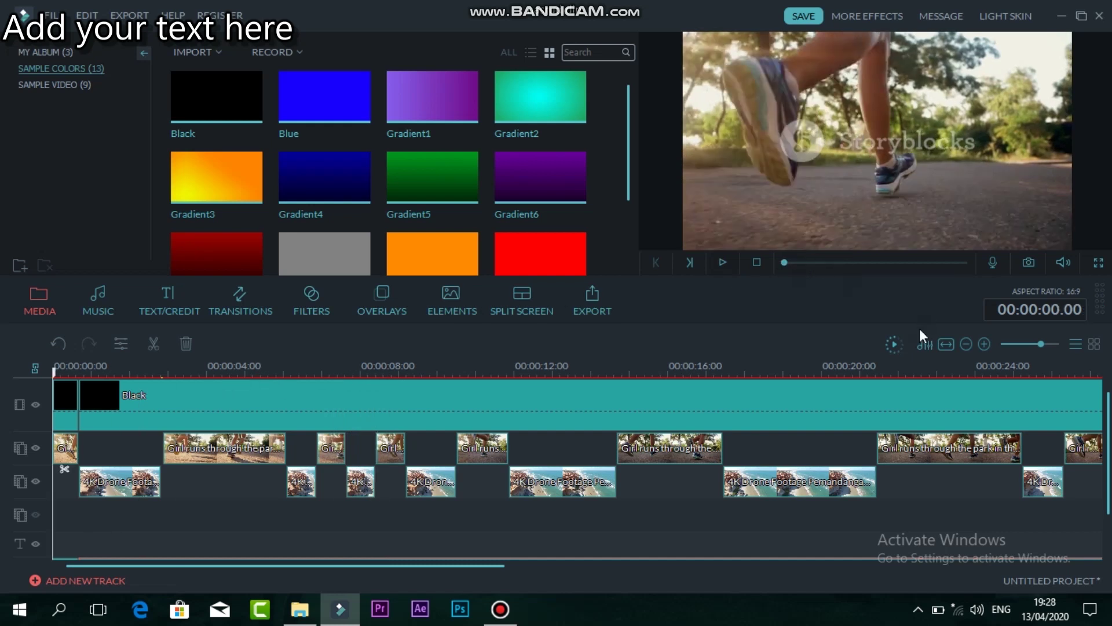
{"action": "left_click", "coordinate": [891, 343]}
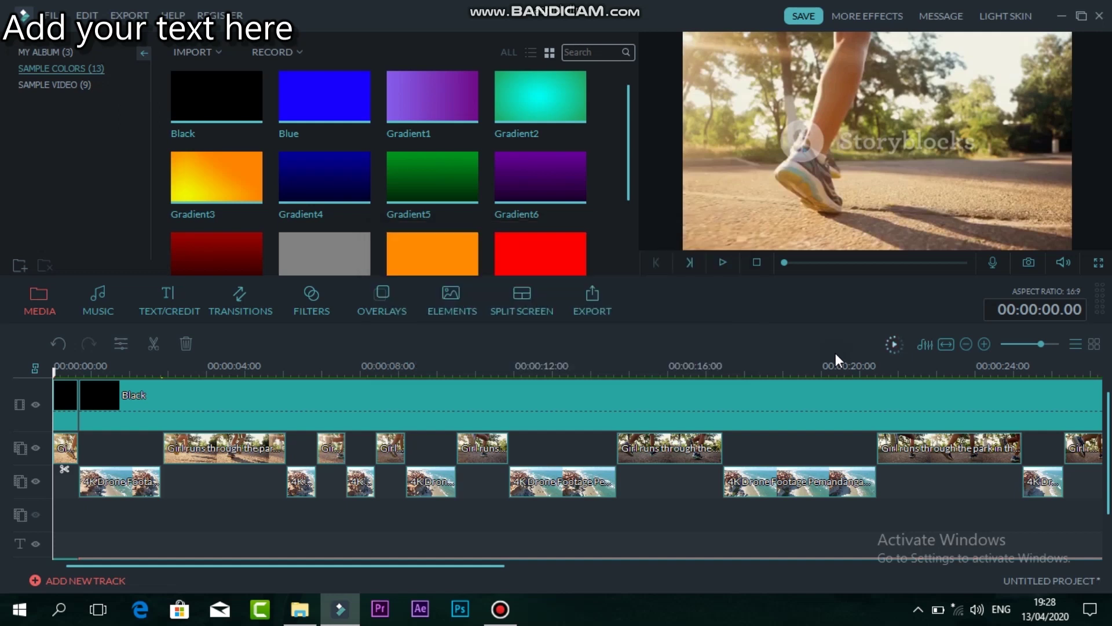
{"action": "left_click_drag", "start_coordinate": [1040, 342], "coordinate": [1037, 342]}
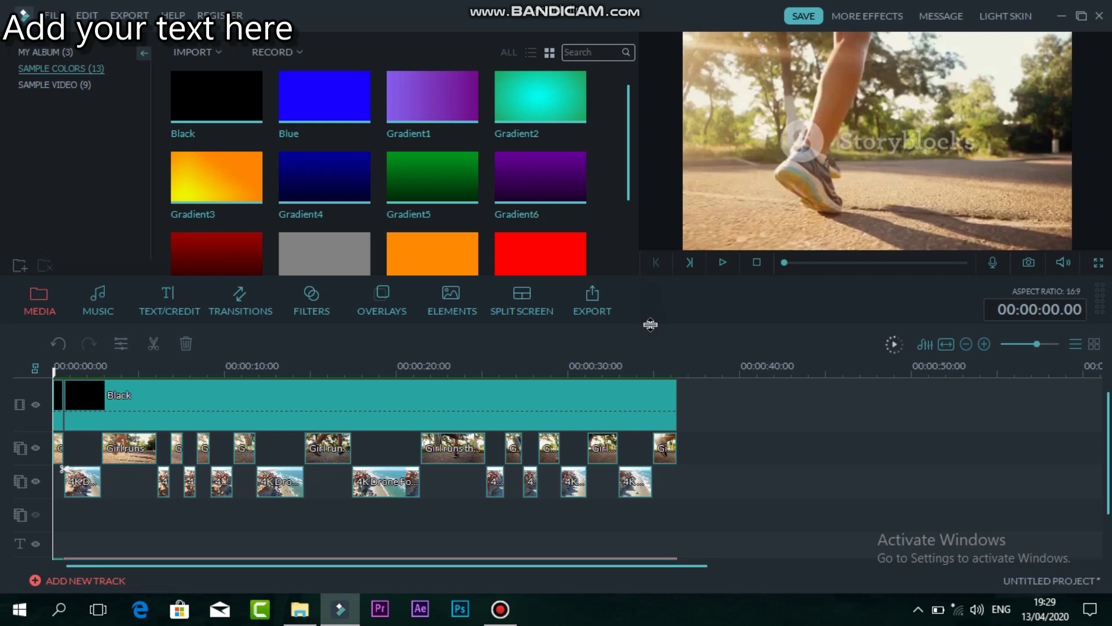
Enlarge the timeline panel to show the NEFFEX track and play the edit from the start.
{"action": "left_click_drag", "start_coordinate": [651, 324], "coordinate": [642, 296]}
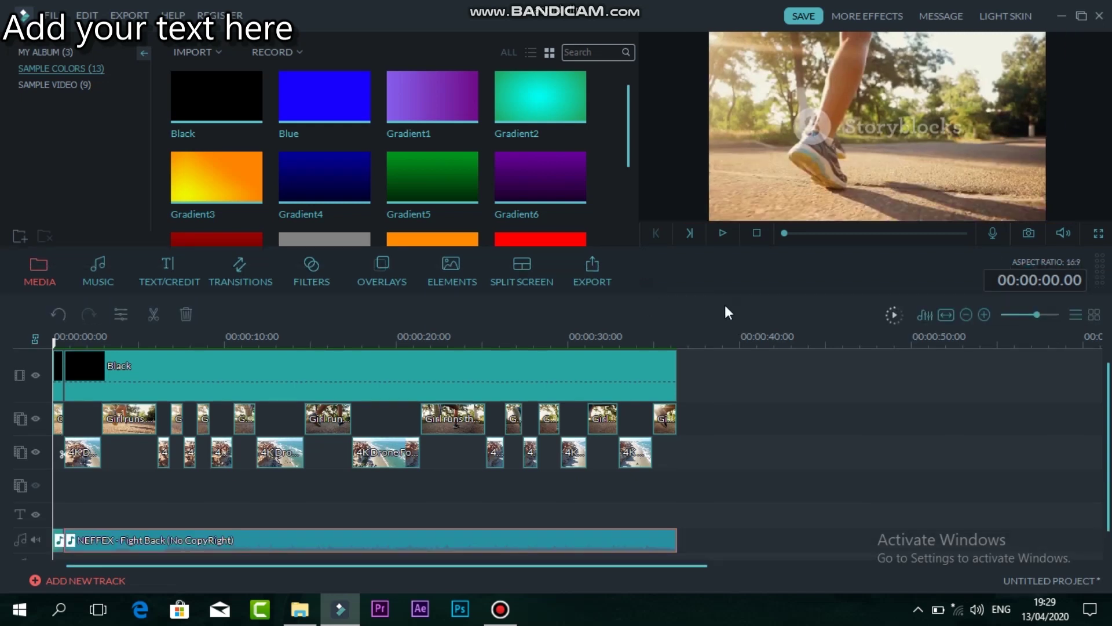
{"action": "left_click", "coordinate": [722, 233]}
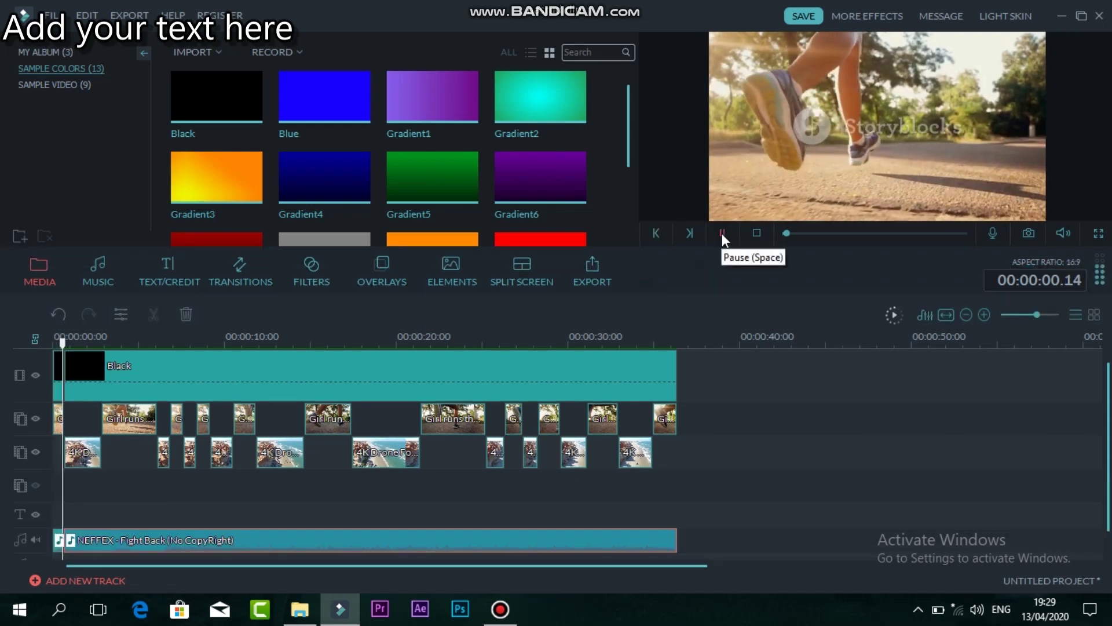
{"action": "left_click_drag", "start_coordinate": [790, 232], "coordinate": [765, 232]}
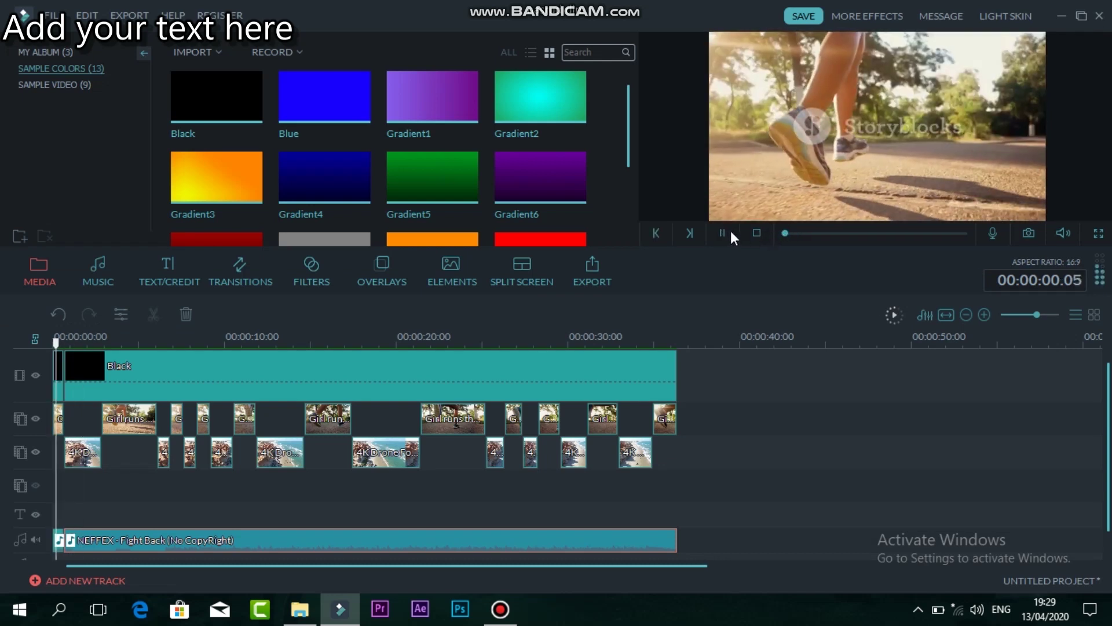